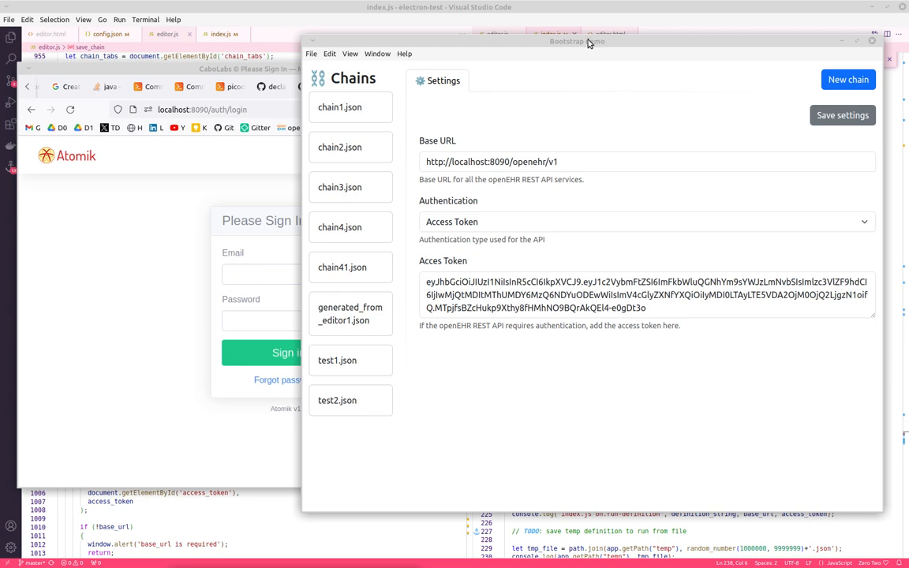
# Sign in to the Atomik web application in the browser with the saved administrator e-mail and password.
pyautogui.moveTo(583, 38)
pyautogui.mouseDown()
pyautogui.moveTo(576, 49)
pyautogui.moveTo(618, 32)
pyautogui.moveTo(592, 39)
pyautogui.mouseUp()
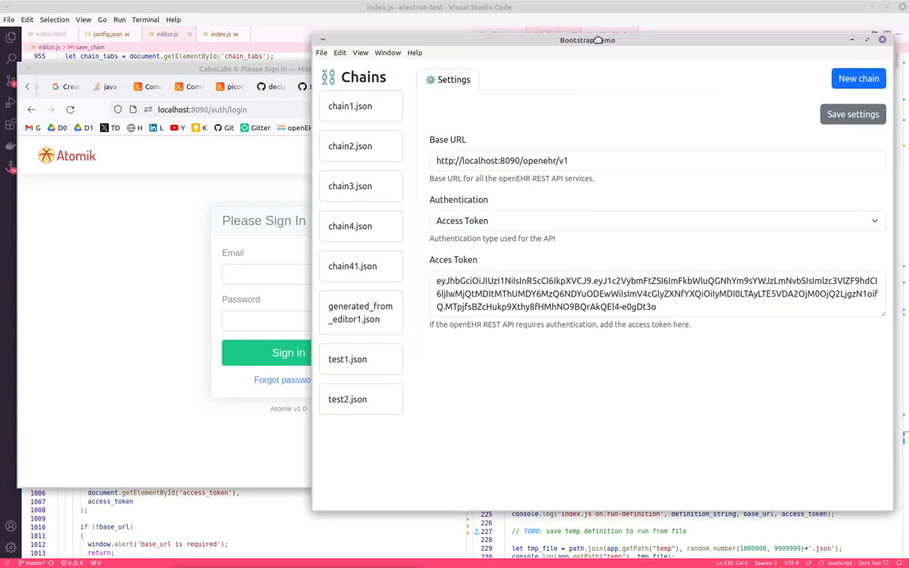
pyautogui.click(109, 337)
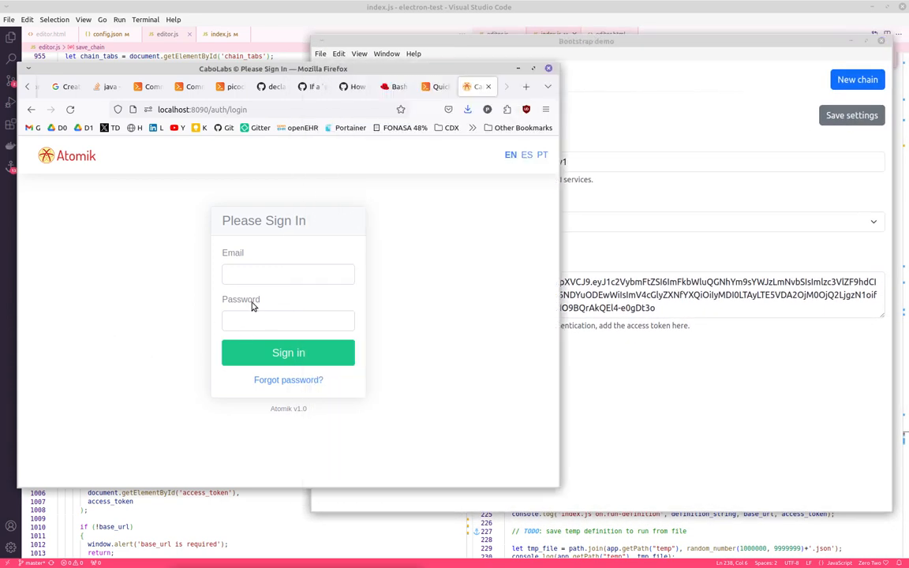
pyautogui.click(266, 273)
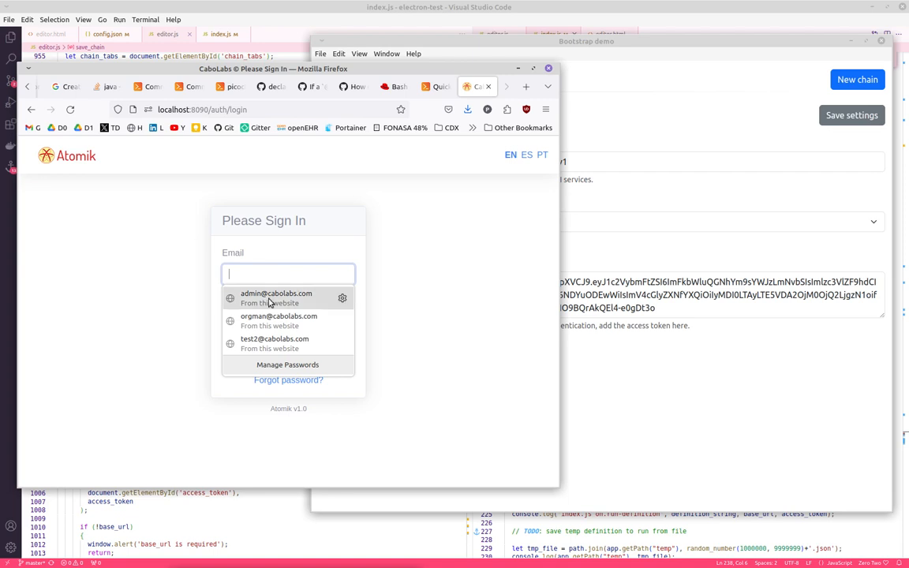
pyautogui.click(270, 298)
pyautogui.click(278, 352)
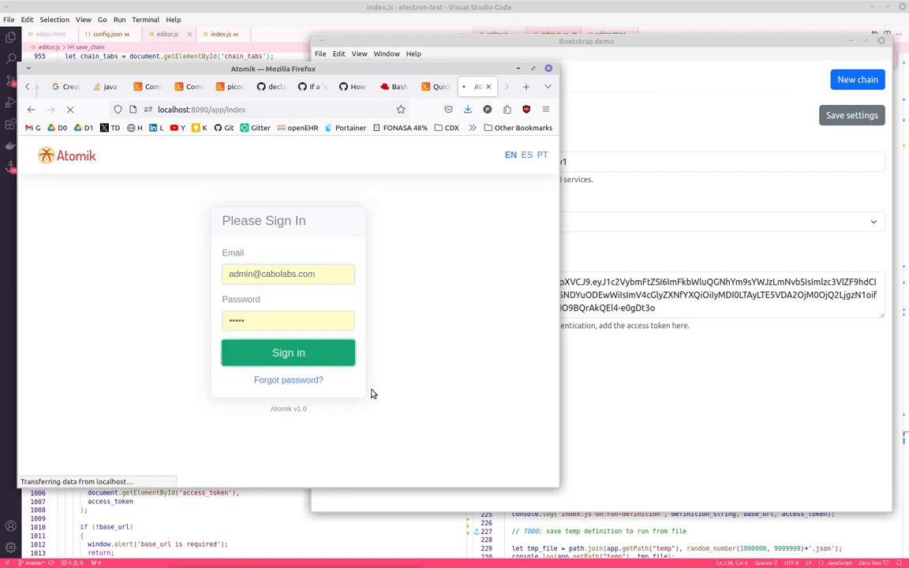
# Review the summary cards on the Atomik dashboard and open the Health Records list.
pyautogui.scroll(-3, 374, 395)
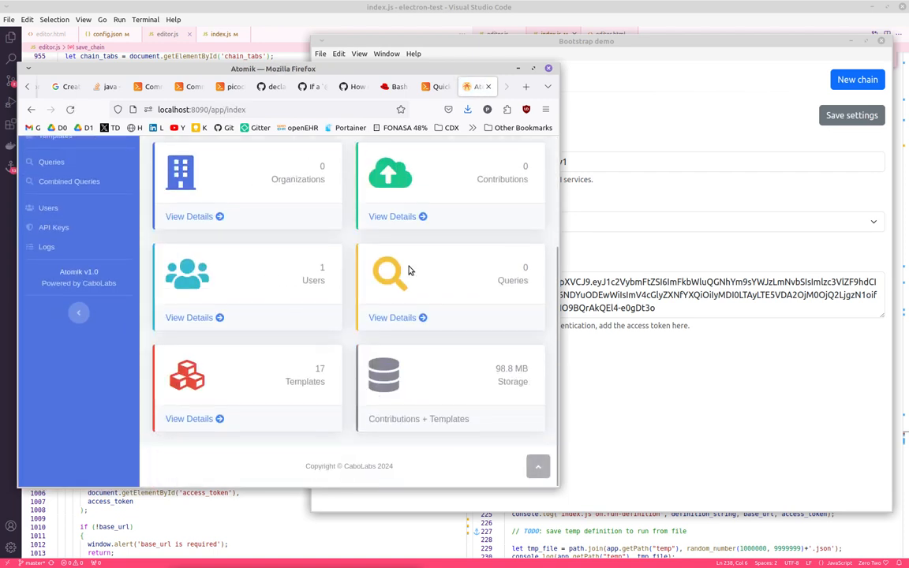
pyautogui.scroll(3, 408, 270)
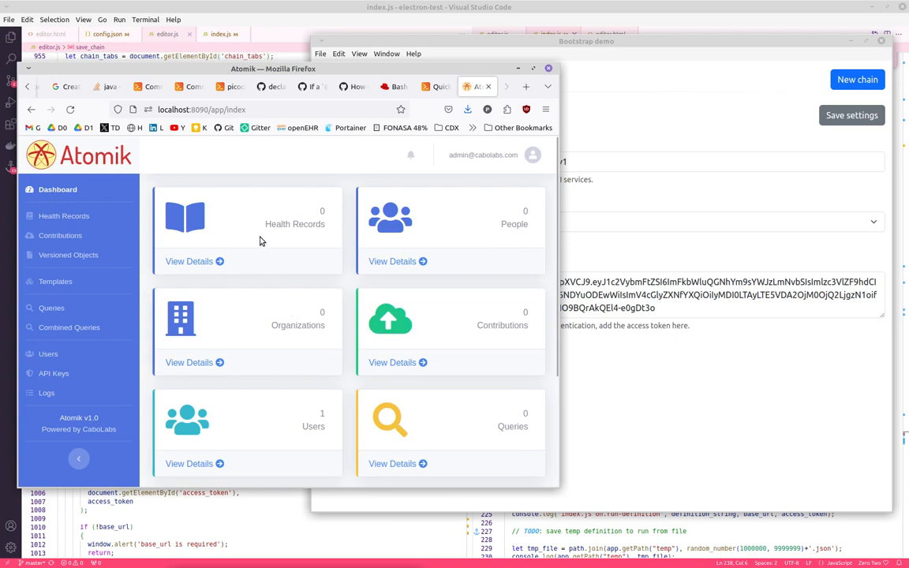
pyautogui.scroll(-2, 211, 398)
pyautogui.scroll(2, 234, 418)
pyautogui.scroll(-2, 268, 295)
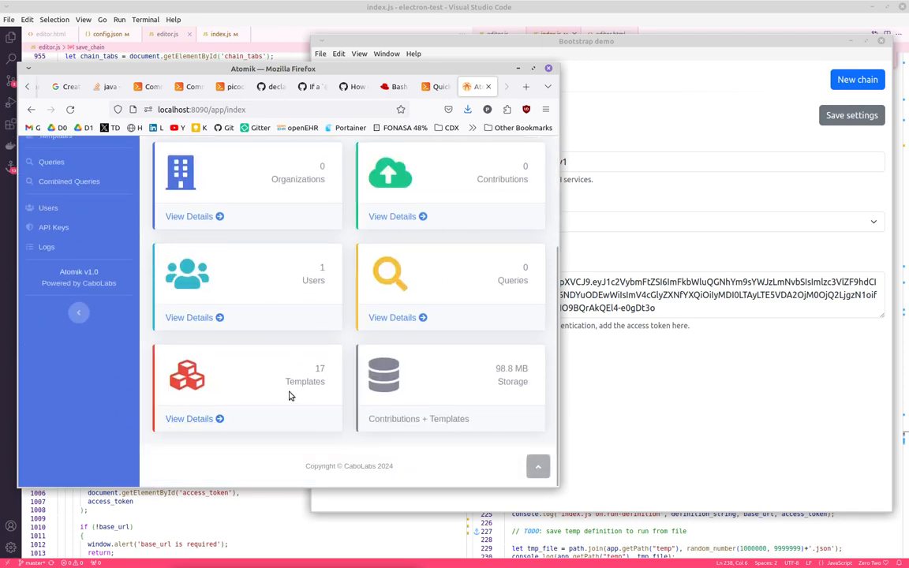
pyautogui.scroll(2, 278, 399)
pyautogui.click(59, 215)
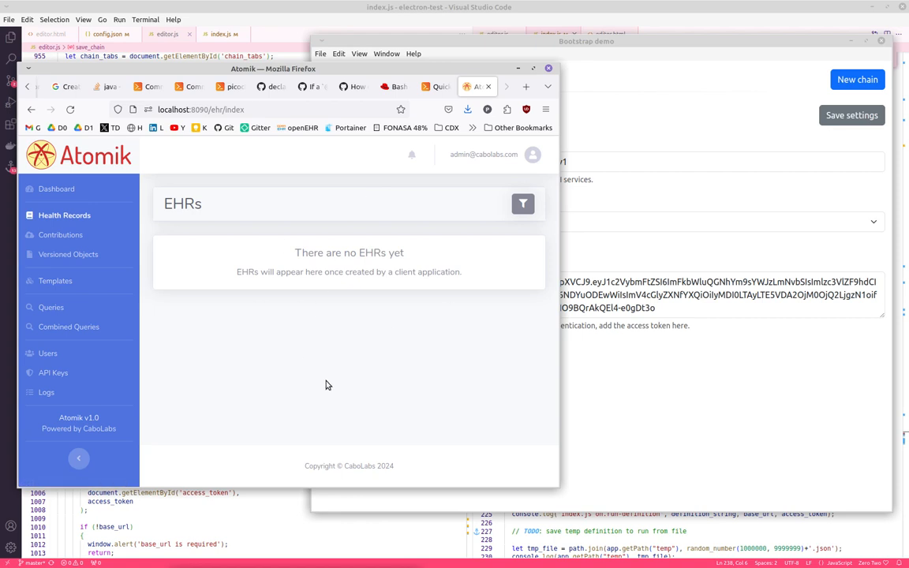
# Switch to the chain editor and examine the authentication types offered in its settings.
pyautogui.click(762, 442)
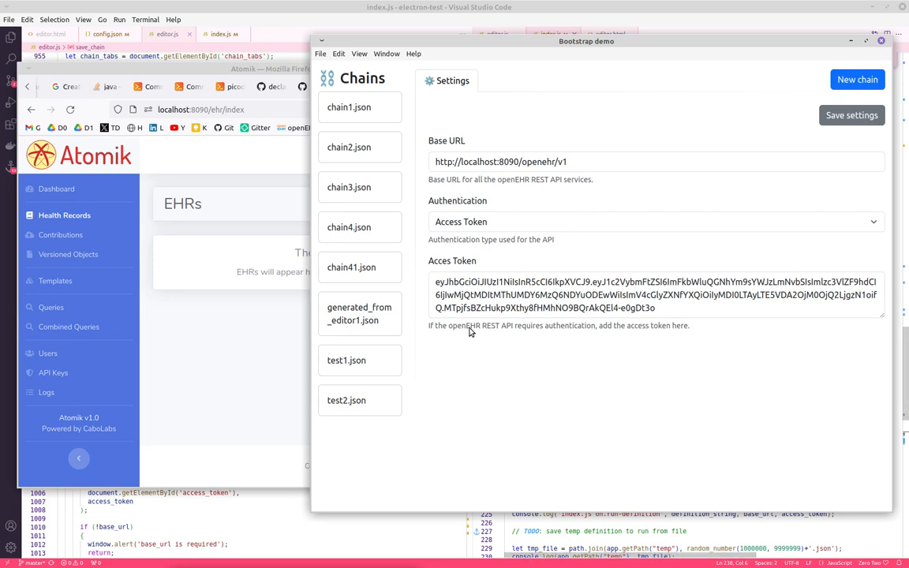
pyautogui.click(458, 222)
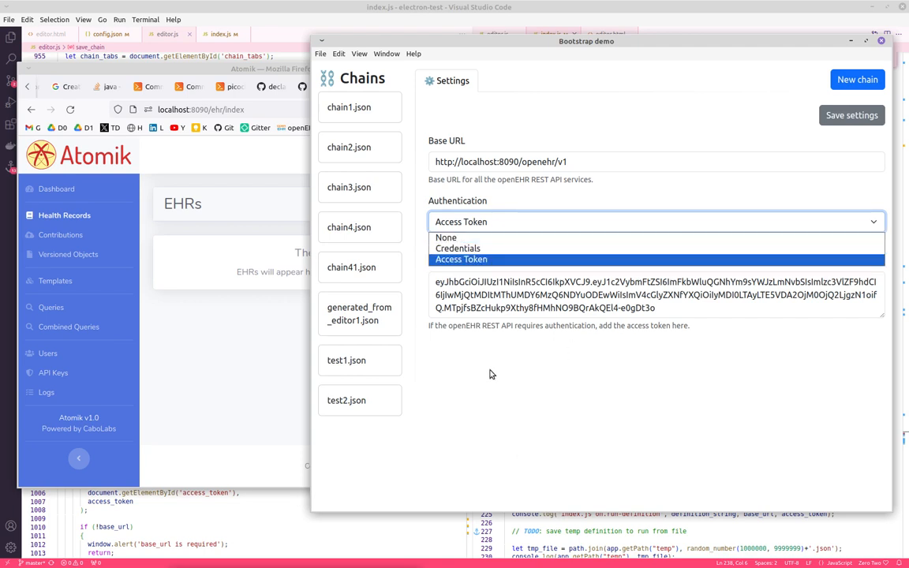
pyautogui.click(531, 394)
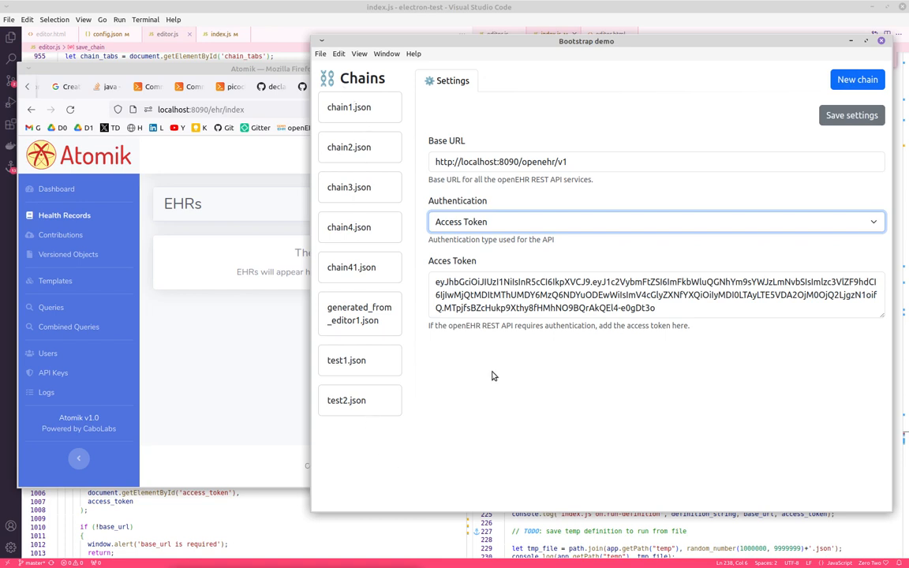
# Open the generated_from_editor1.json chain and look over its Relay and Upload Template blocks.
pyautogui.click(367, 318)
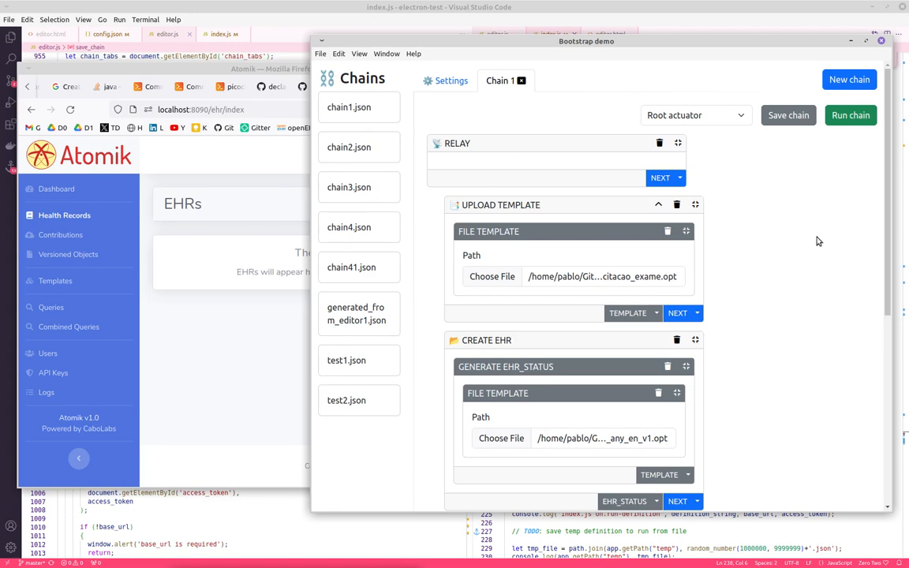
pyautogui.scroll(-5, 817, 239)
pyautogui.scroll(5, 837, 303)
pyautogui.scroll(-2, 839, 305)
pyautogui.scroll(2, 839, 304)
pyautogui.scroll(-2, 515, 159)
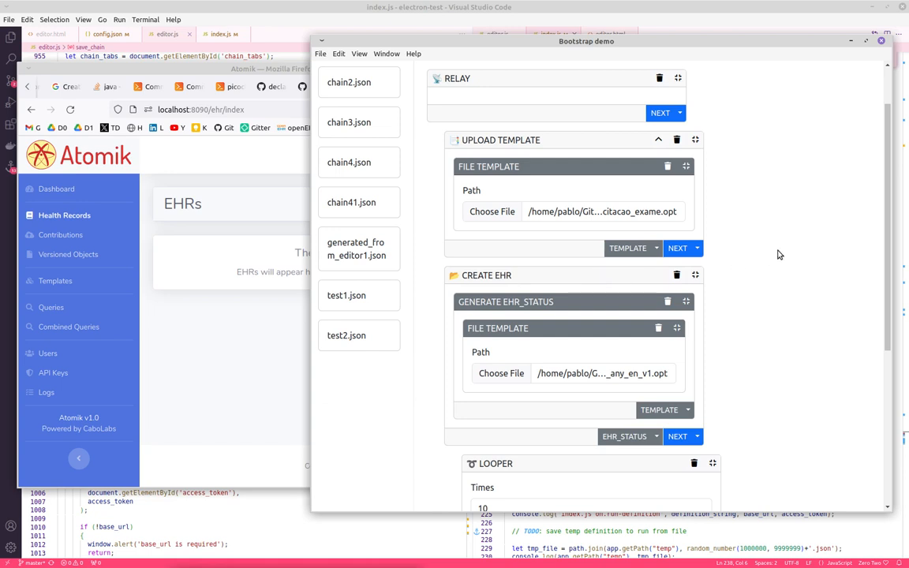
pyautogui.scroll(-2, 552, 237)
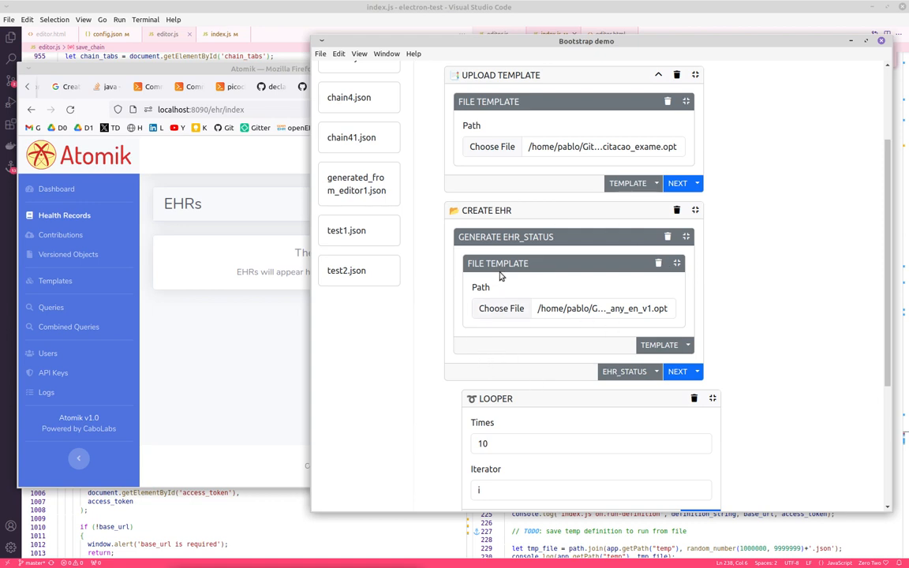
# Examine the chain's Create EHR block, the Looper's Times value and the nested Create Composition block.
pyautogui.moveTo(458, 238); pyautogui.dragTo(474, 262)
pyautogui.scroll(-3, 844, 281)
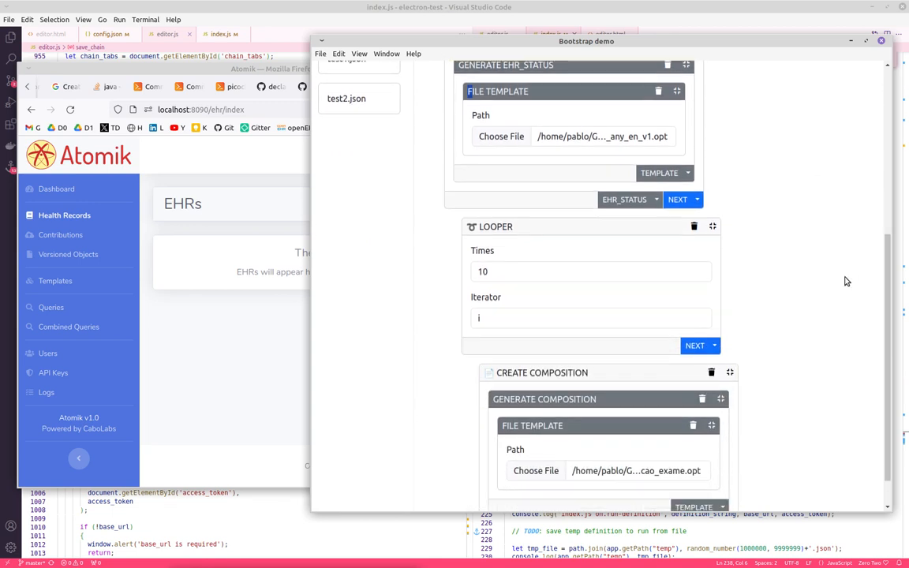
pyautogui.scroll(1, 846, 280)
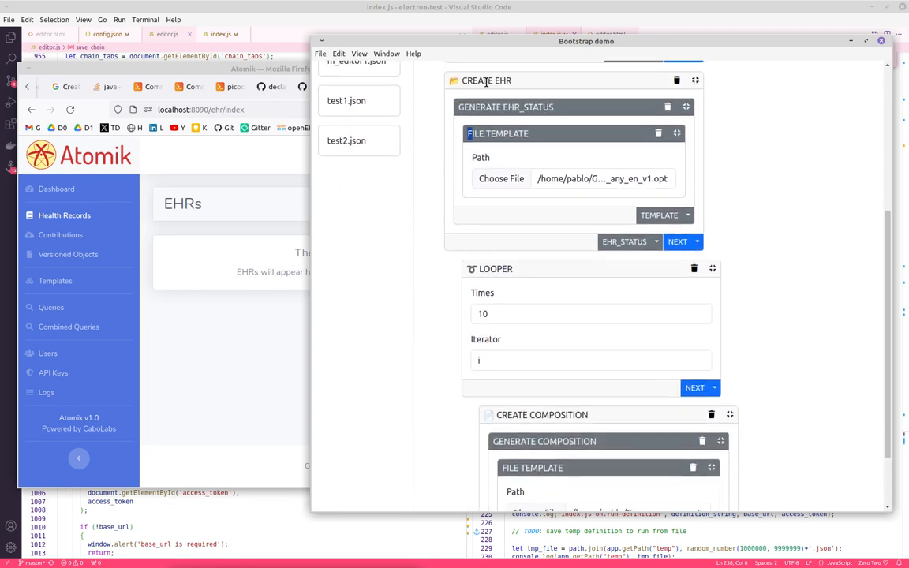
pyautogui.moveTo(473, 80); pyautogui.dragTo(506, 81)
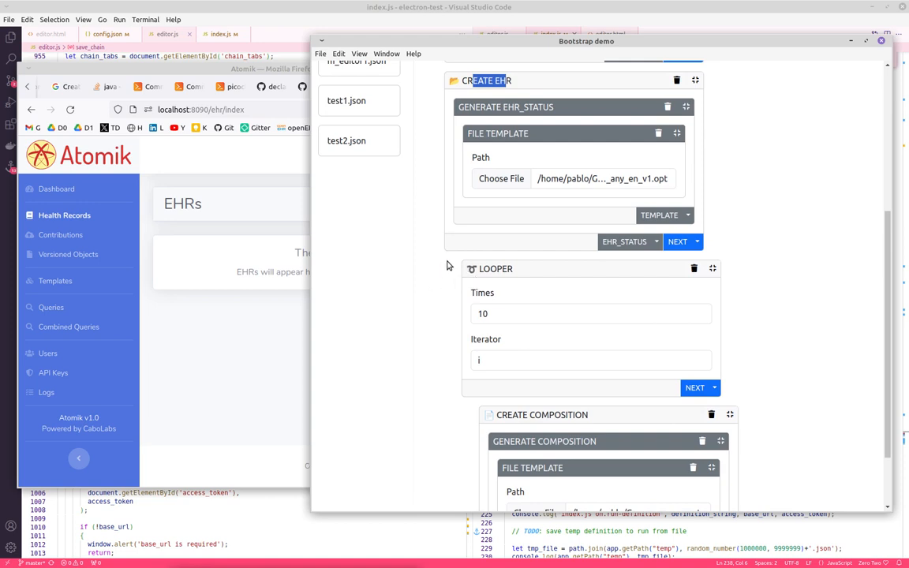
pyautogui.doubleClick(525, 314)
pyautogui.scroll(-1, 524, 311)
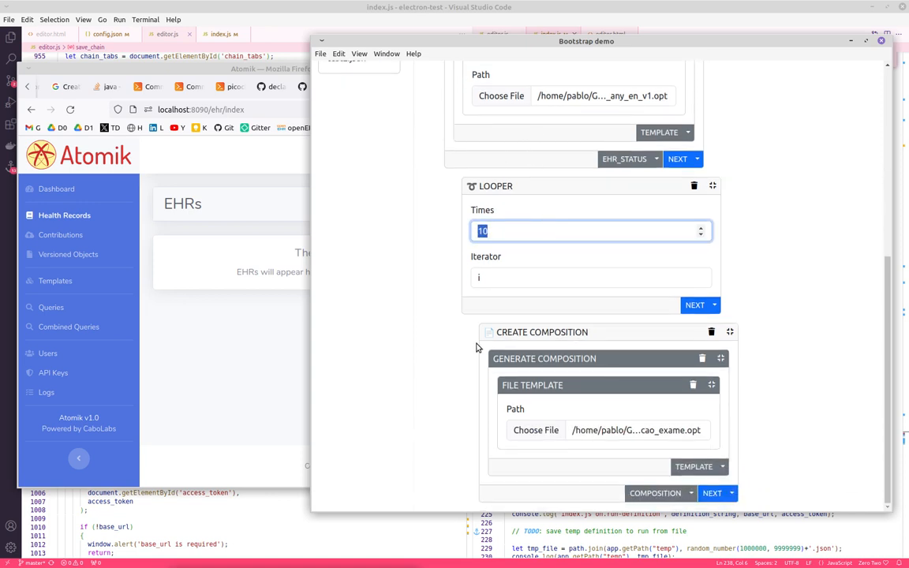
pyautogui.moveTo(500, 332); pyautogui.dragTo(617, 341)
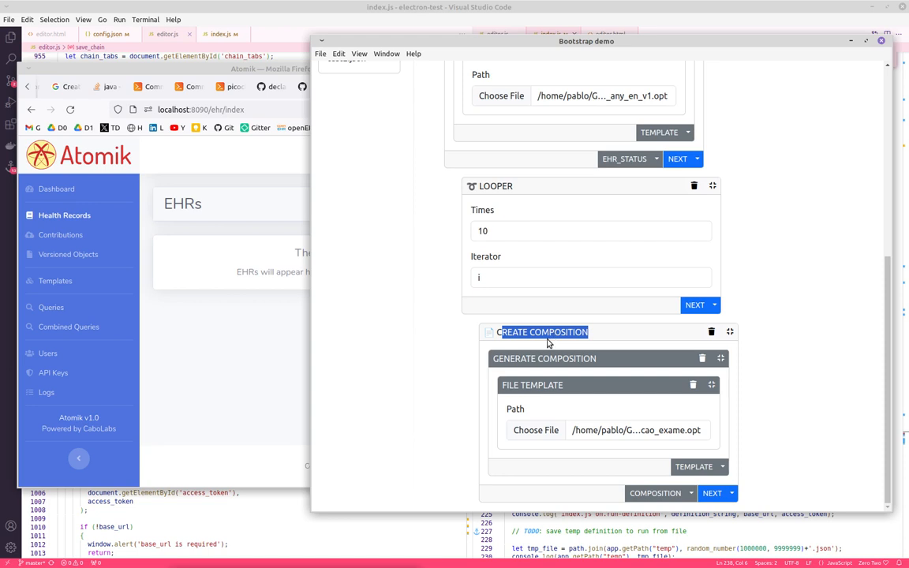
pyautogui.click(854, 325)
# Review the nesting of the chain's blocks and the full path of the EHR_STATUS template file.
pyautogui.scroll(4, 855, 326)
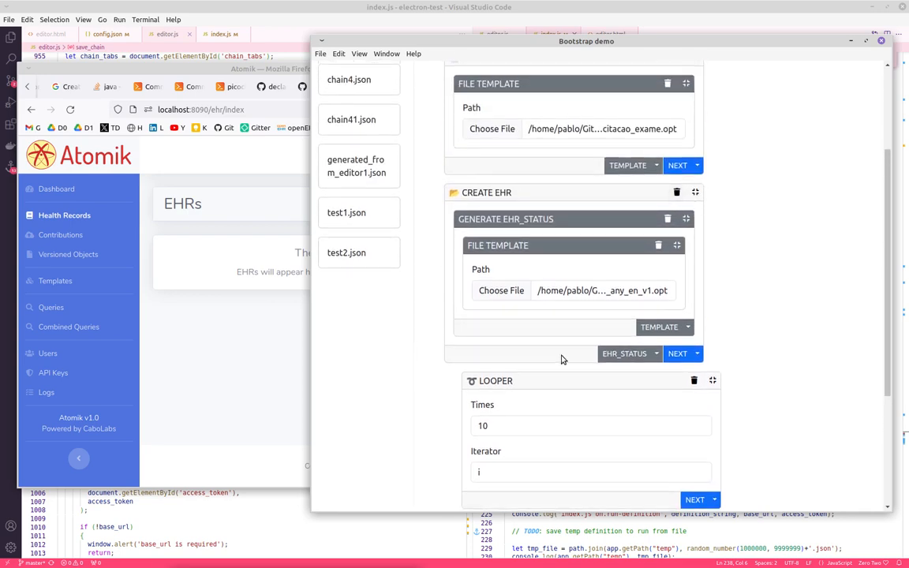
pyautogui.scroll(-1, 809, 344)
pyautogui.scroll(-3, 809, 344)
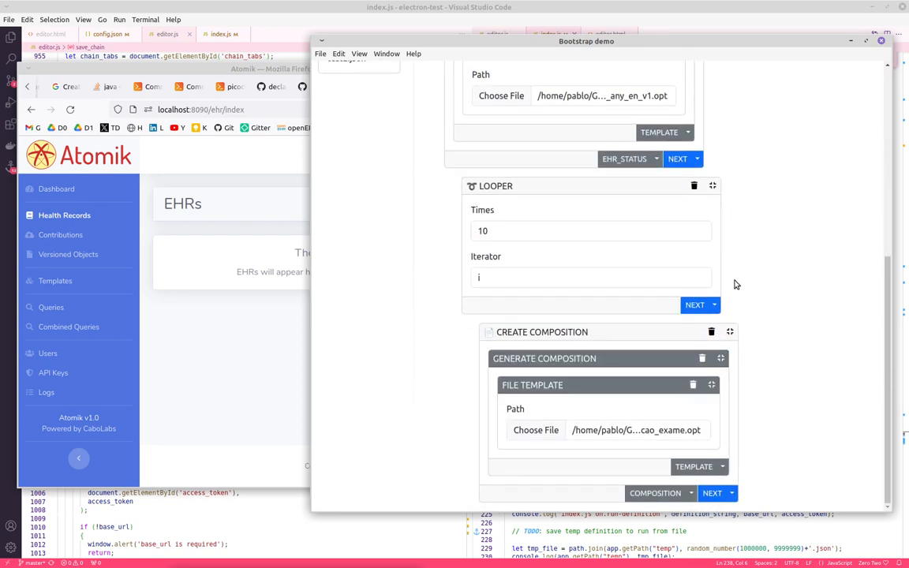
pyautogui.scroll(2, 734, 284)
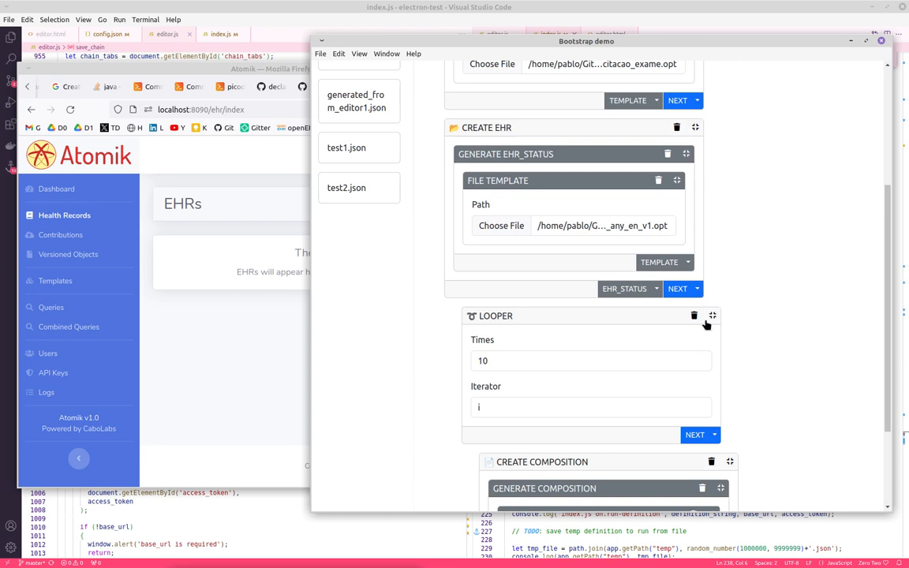
pyautogui.scroll(-3, 567, 315)
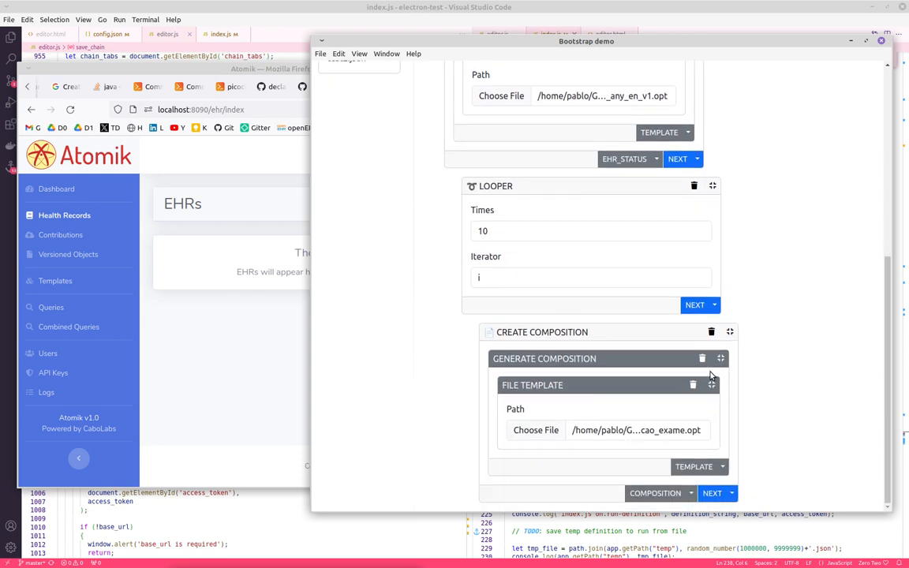
pyautogui.scroll(3, 640, 338)
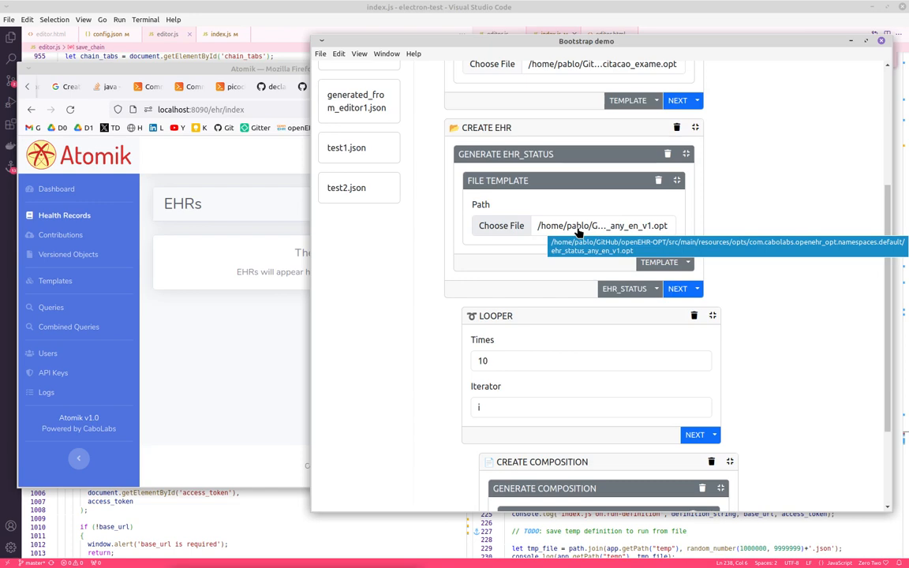
pyautogui.scroll(-2, 578, 231)
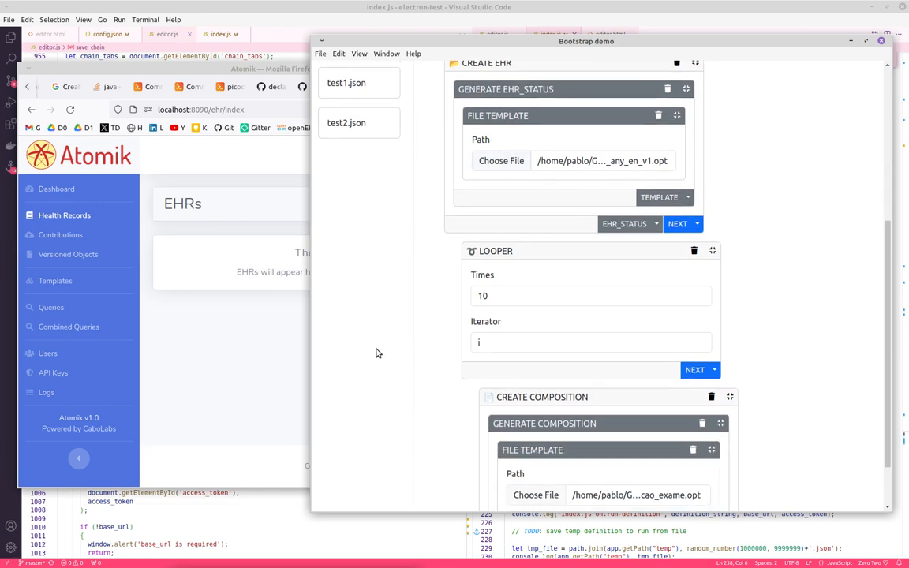
pyautogui.scroll(-2, 376, 351)
pyautogui.scroll(10, 401, 381)
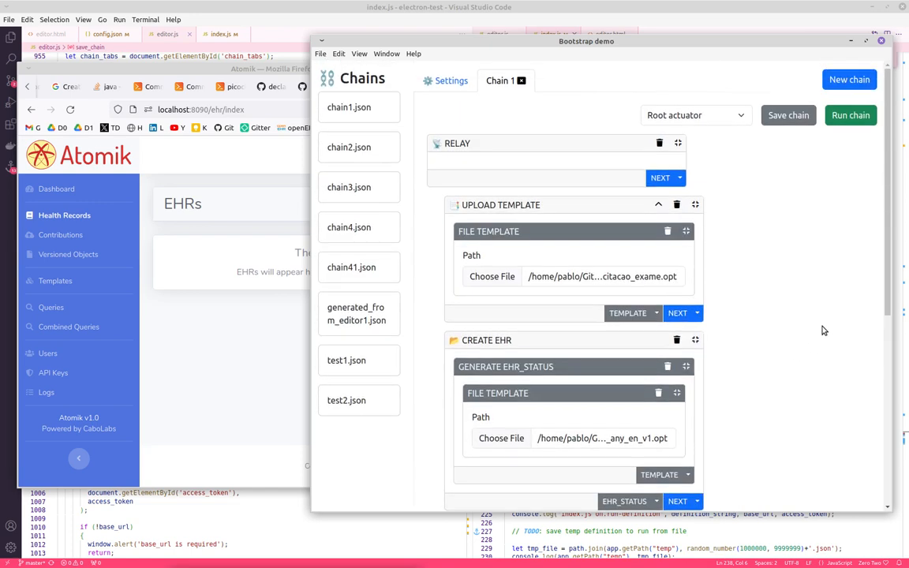
# Check the EHR list in Atomik, then run the chain and inspect its output in the terminal.
pyautogui.click(287, 188)
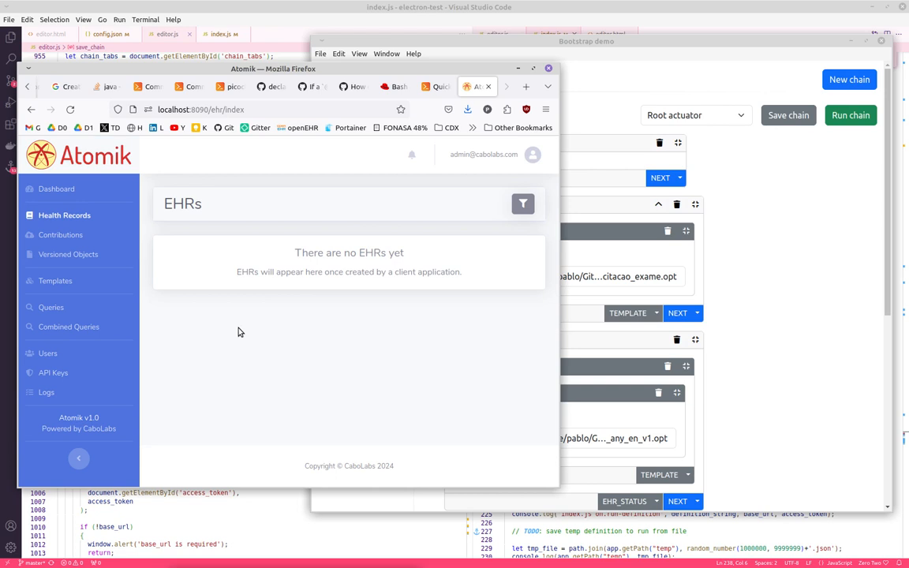
pyautogui.click(820, 291)
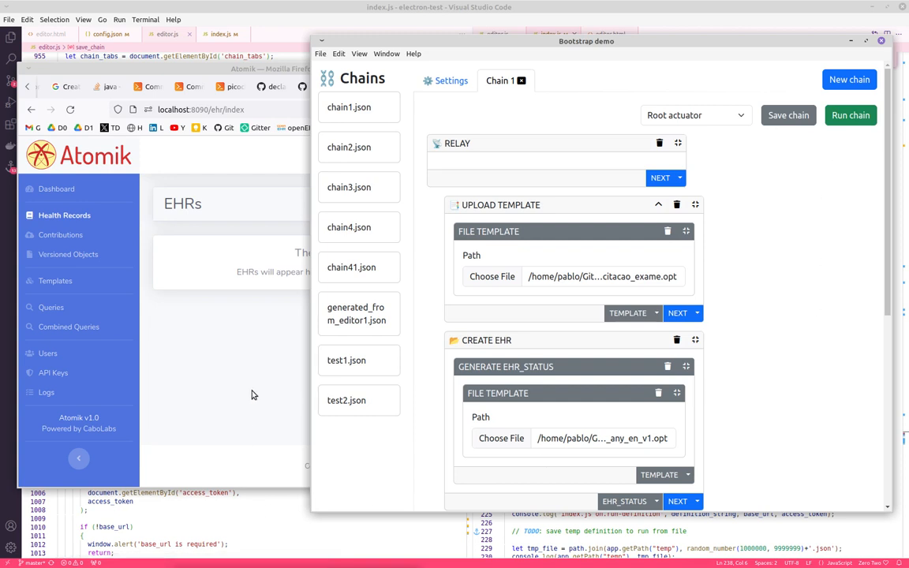
pyautogui.moveTo(908, 307); pyautogui.dragTo(678, 47)
pyautogui.moveTo(405, 395); pyautogui.dragTo(304, 396)
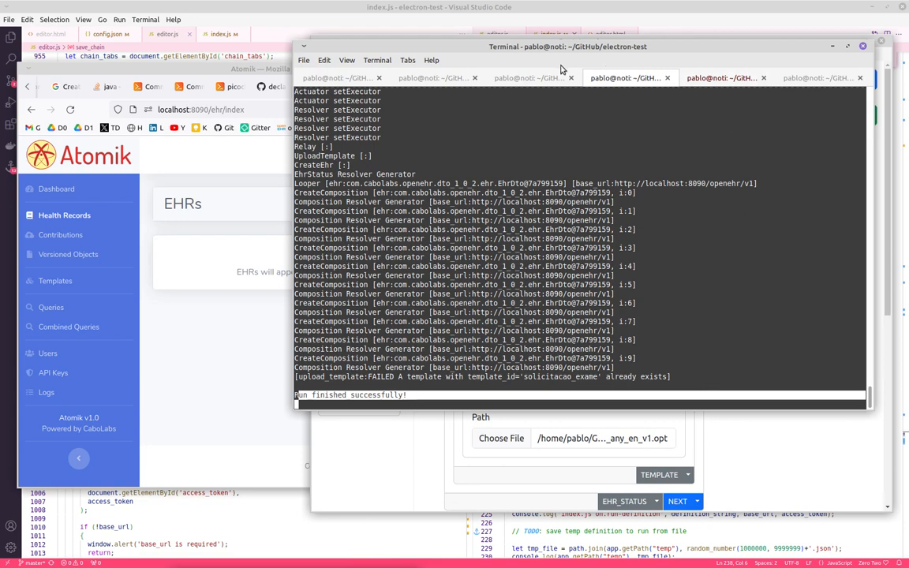
pyautogui.moveTo(558, 49); pyautogui.dragTo(908, 47)
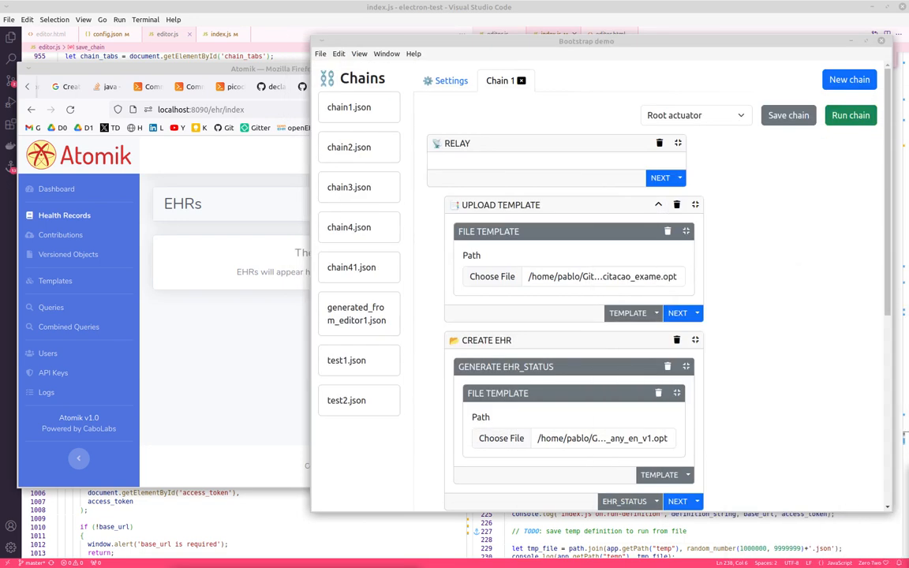
# Switch to Atomik in the browser and refresh the EHR list to check for the record created by the run.
pyautogui.click(232, 338)
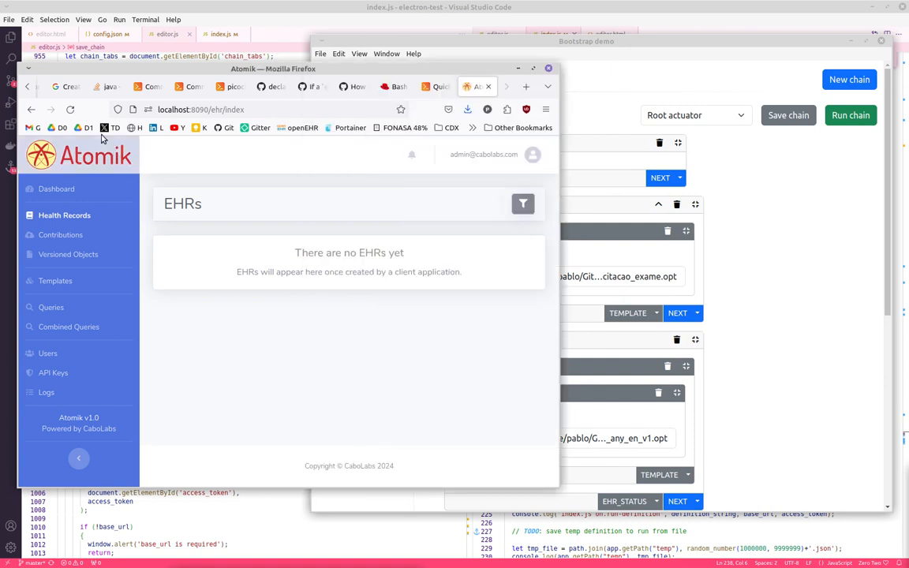
pyautogui.click(71, 109)
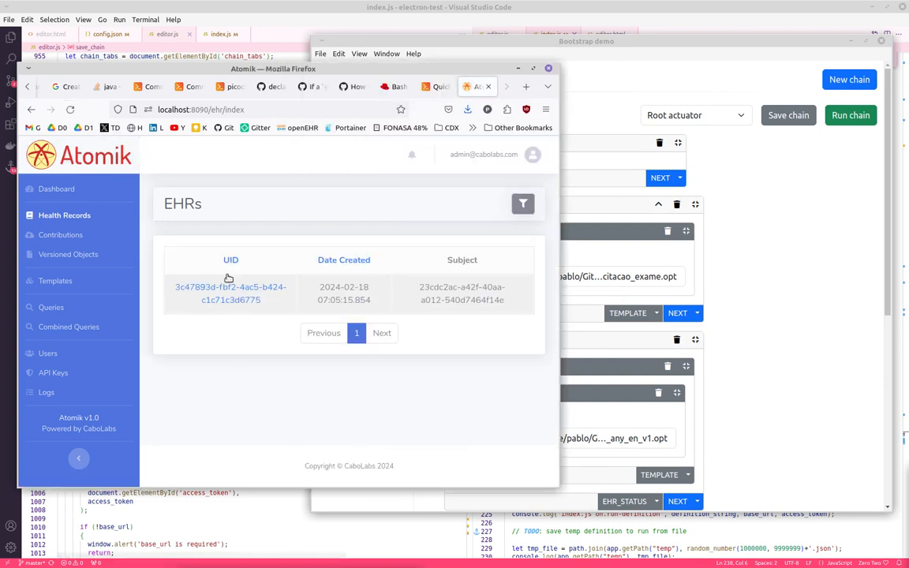
pyautogui.click(806, 330)
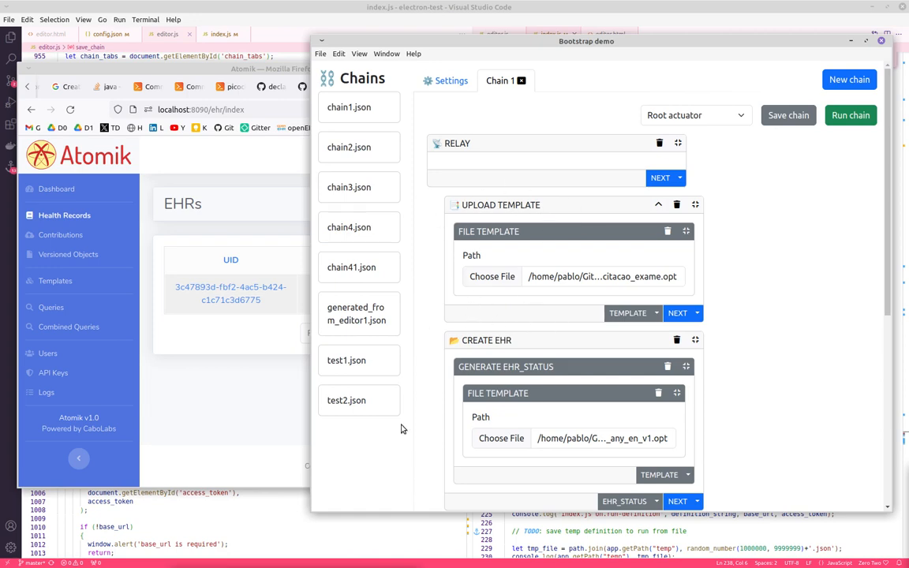
pyautogui.click(239, 417)
pyautogui.click(897, 267)
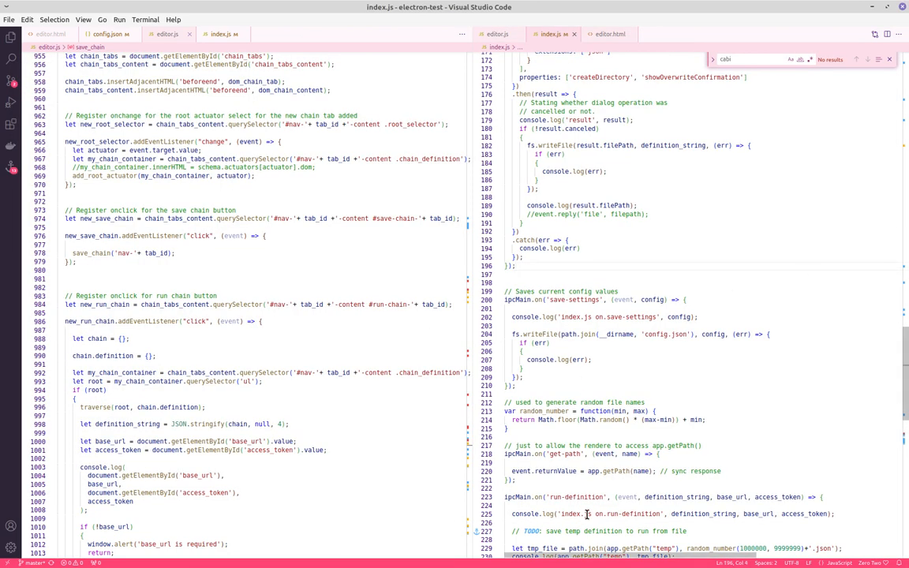
pyautogui.hotkey('alt', 'Tab')
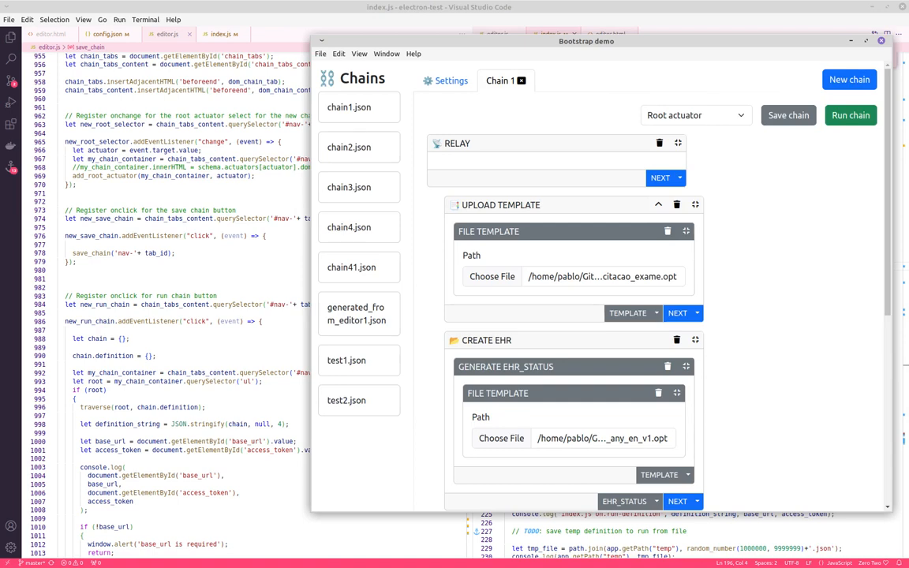
# Compare Atomik's EHR list with the Create EHR block of the chain in the editor.
pyautogui.hotkey('alt', 'Tab')
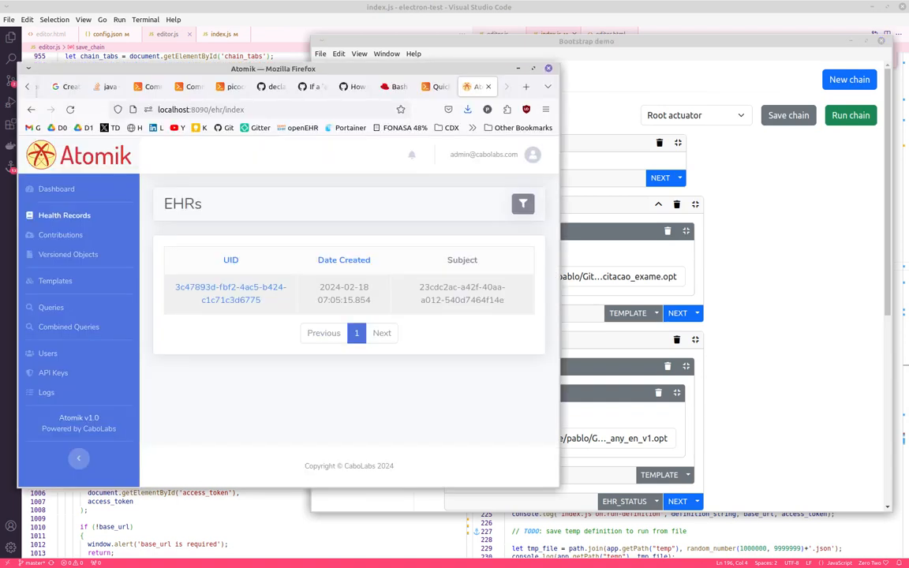
pyautogui.click(780, 397)
pyautogui.scroll(-2, 776, 346)
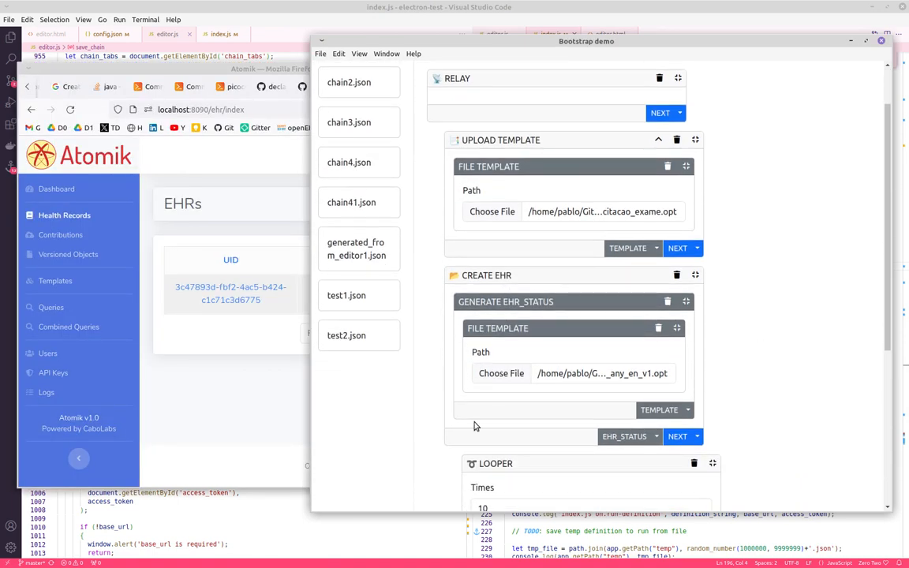
pyautogui.click(292, 379)
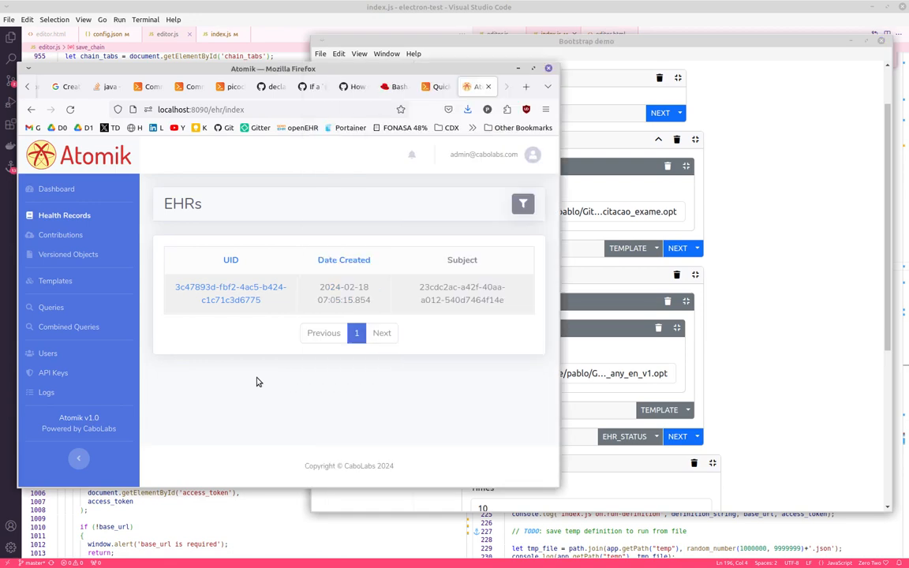
# Open the listed EHR's details in Atomik and view its contributions timeline in a maximized browser window.
pyautogui.click(213, 287)
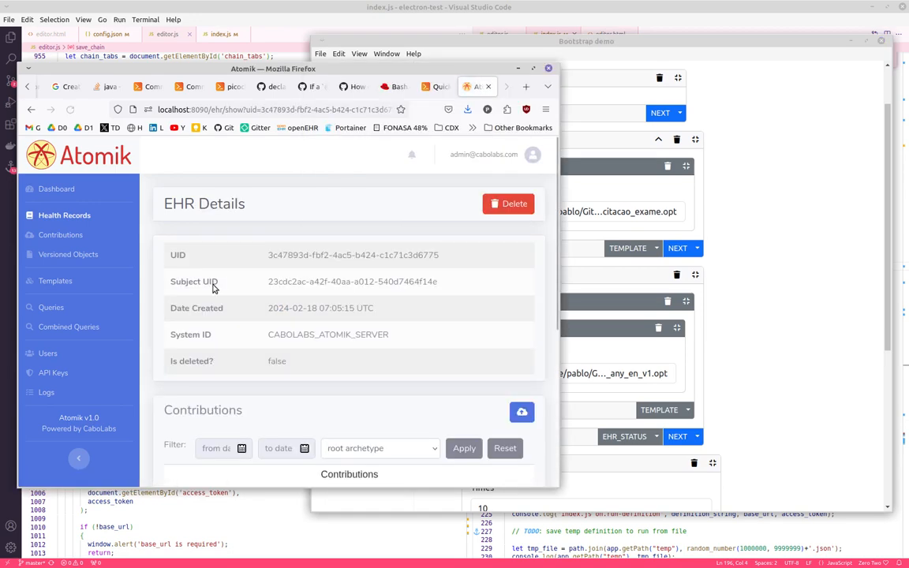
pyautogui.scroll(-3, 255, 260)
pyautogui.scroll(-3, 255, 260)
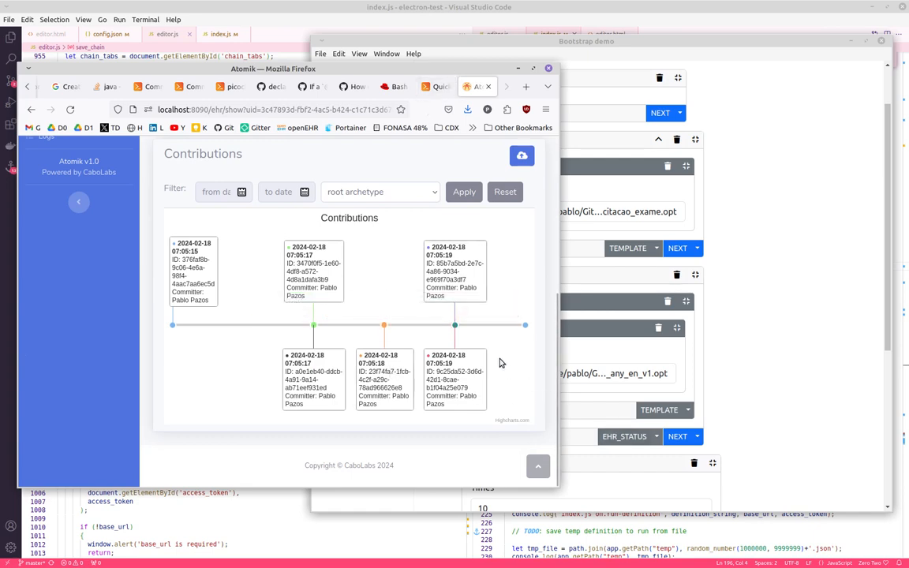
pyautogui.doubleClick(385, 72)
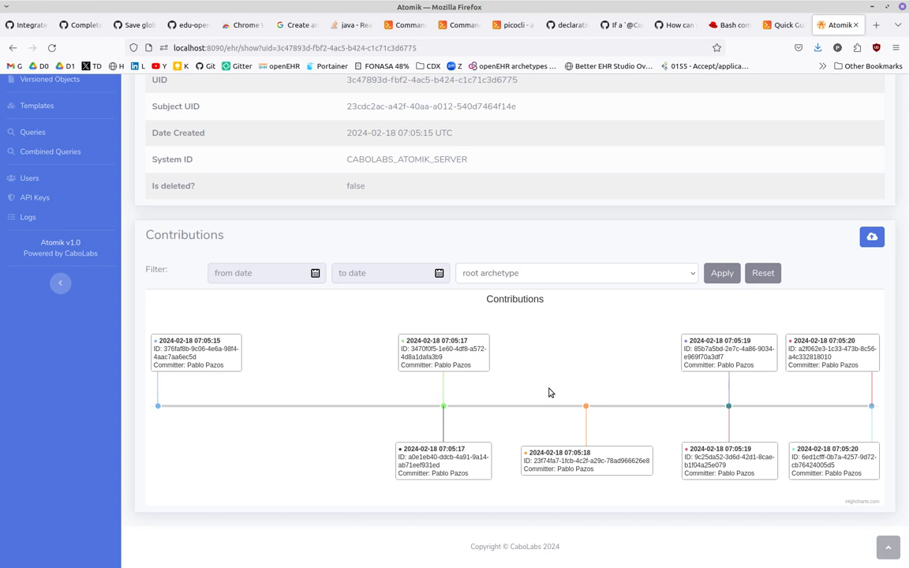
# Zoom into the 07:05:17 contributions on the timeline to inspect them, and reset the timeline zoom.
pyautogui.moveTo(425, 406); pyautogui.dragTo(464, 423)
pyautogui.moveTo(541, 406); pyautogui.dragTo(554, 416)
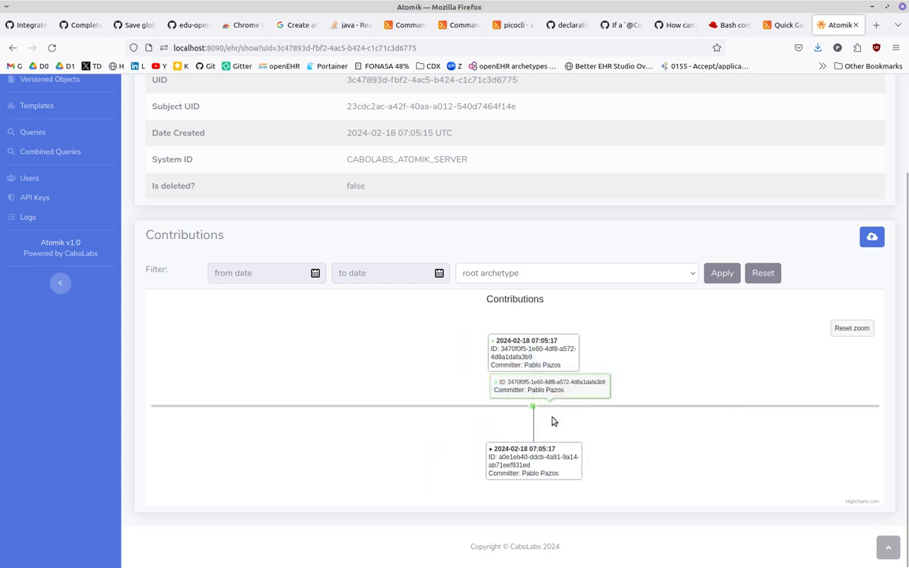
pyautogui.moveTo(431, 405); pyautogui.dragTo(446, 410)
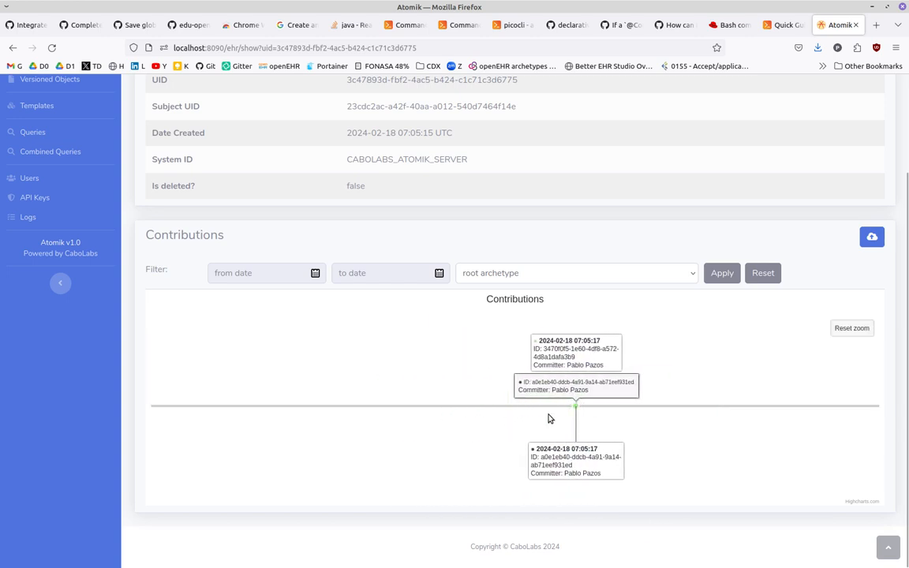
pyautogui.moveTo(571, 404); pyautogui.dragTo(580, 406)
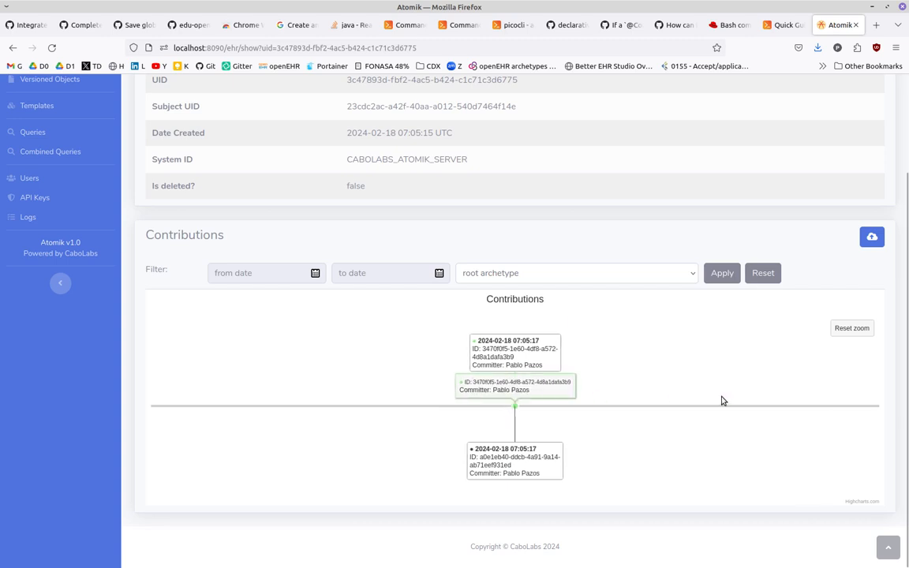
pyautogui.click(852, 328)
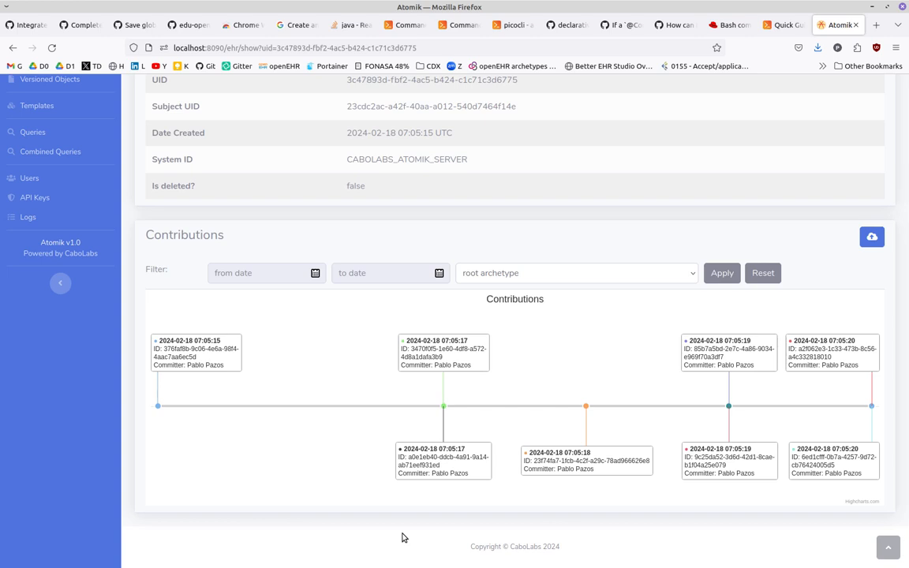
# Open the EHR's full contributions list and search the page for its EHR UID with all matches highlighted.
pyautogui.click(872, 235)
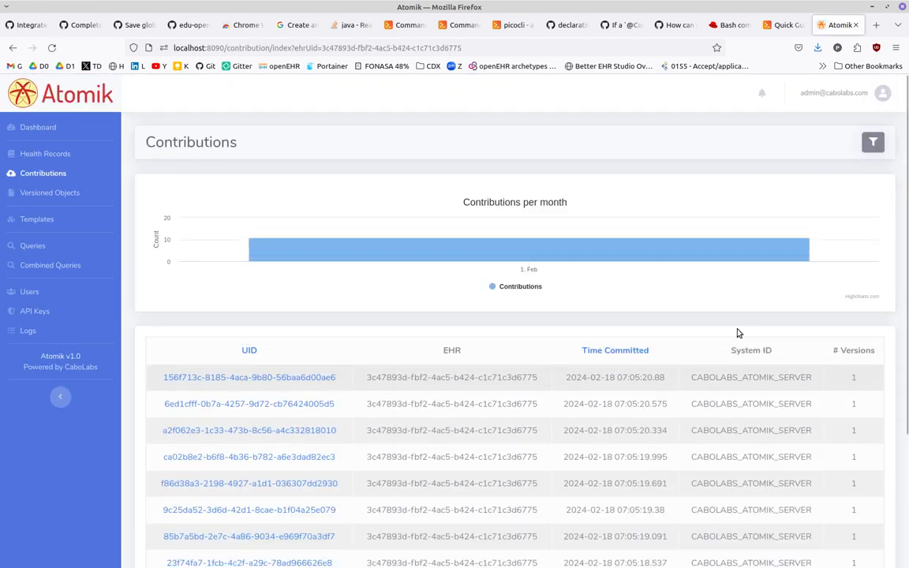
pyautogui.scroll(-3, 367, 438)
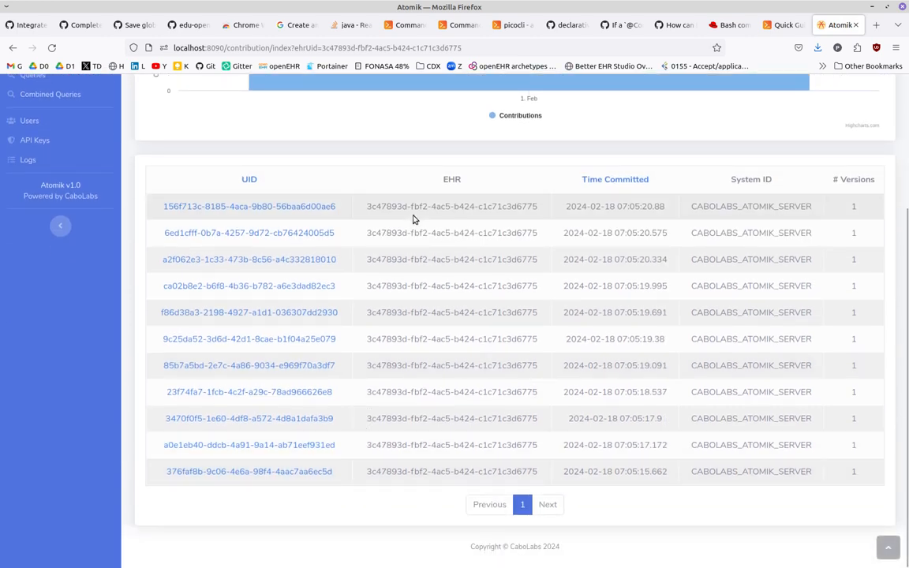
pyautogui.tripleClick(380, 204)
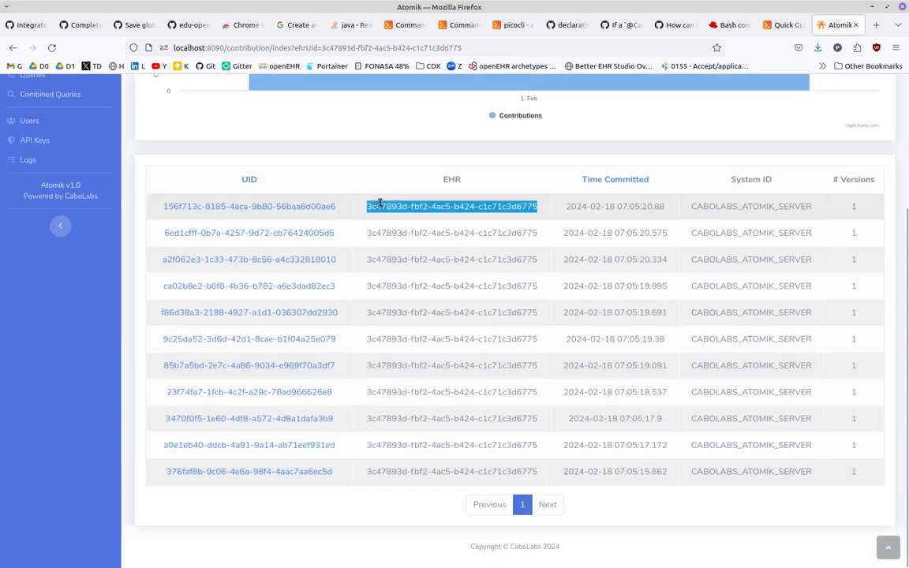
pyautogui.hotkey('ctrl', 'f')
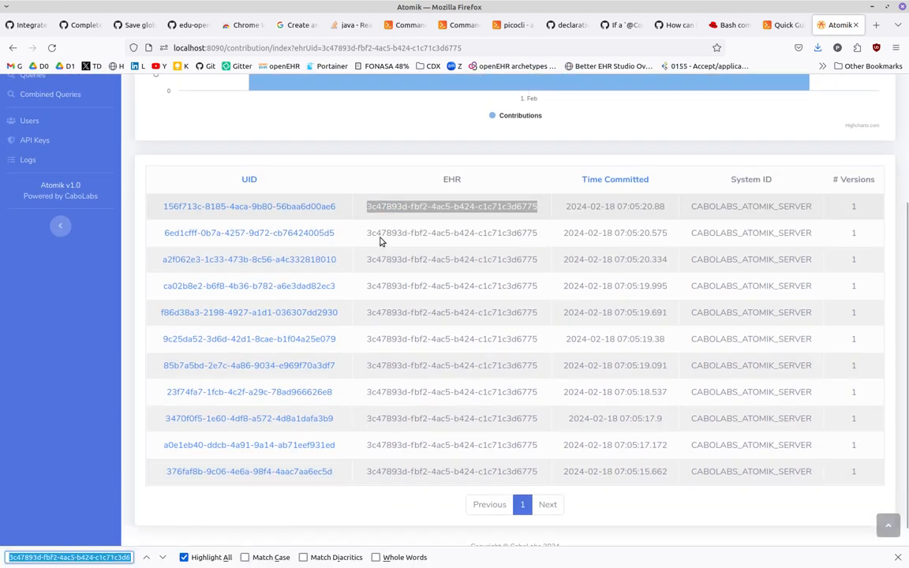
pyautogui.click(162, 558)
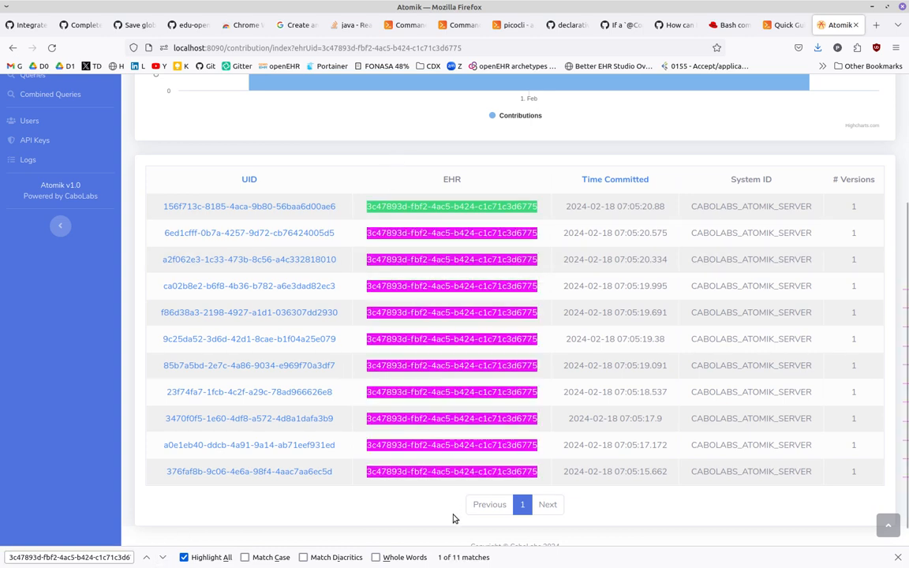
# Examine the Time Committed values of the contributions, comparing the earliest entries with the most recent one.
pyautogui.click(645, 386)
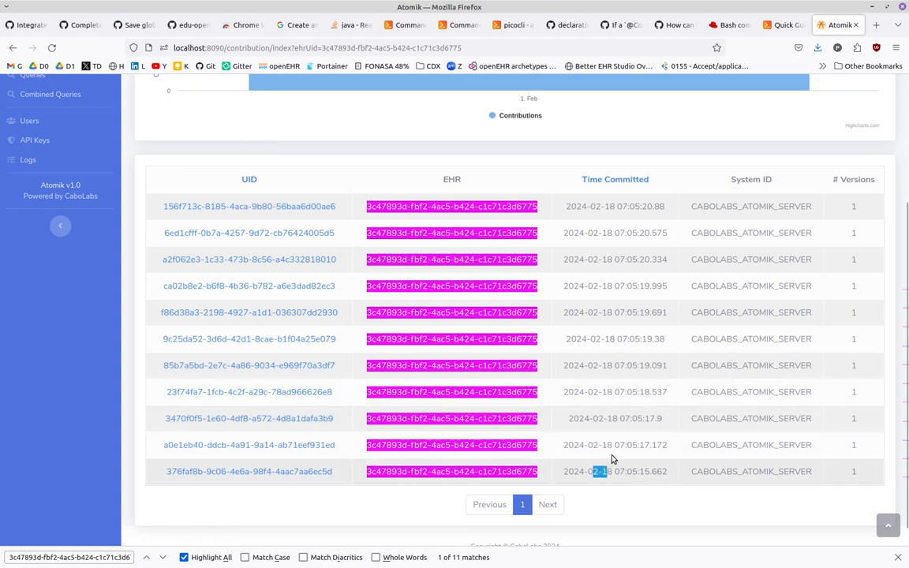
pyautogui.moveTo(615, 345); pyautogui.dragTo(620, 338)
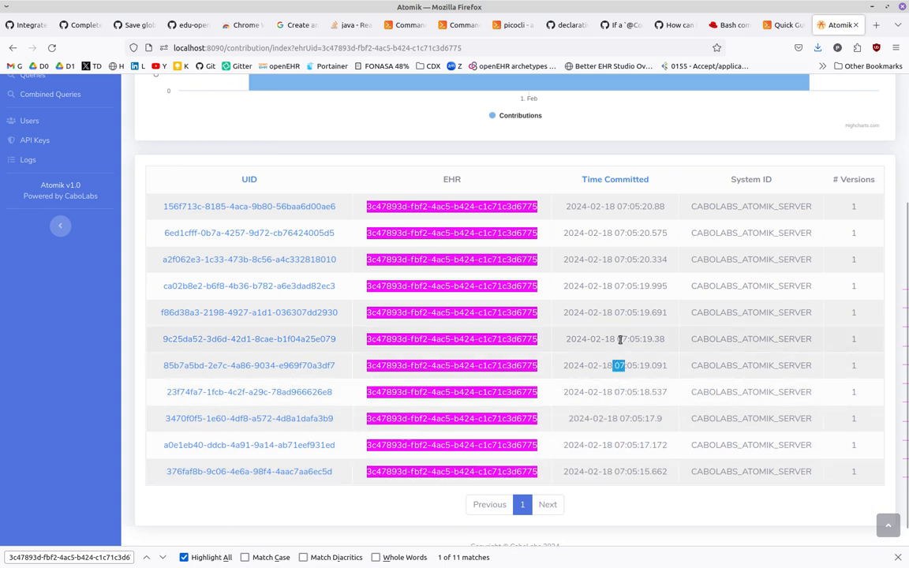
pyautogui.click(620, 339)
pyautogui.moveTo(667, 311); pyautogui.dragTo(642, 207)
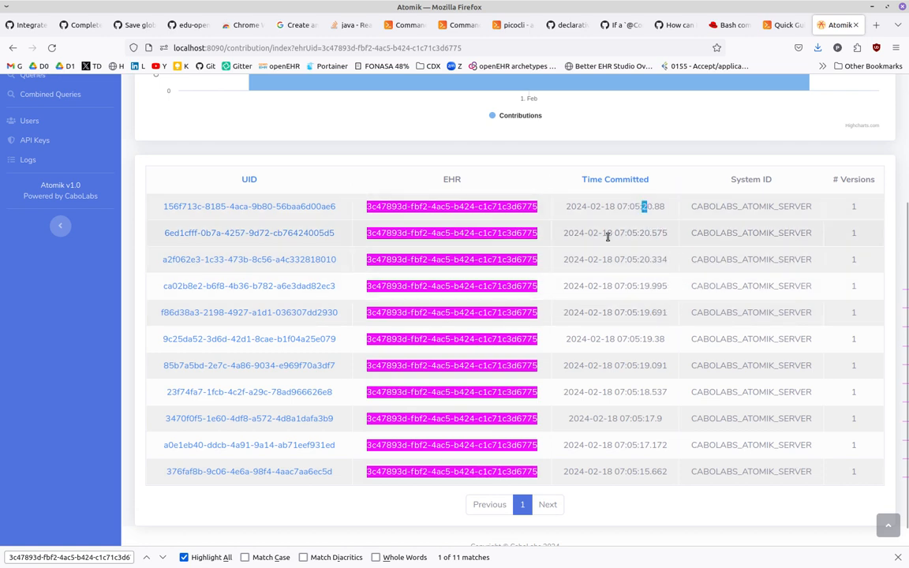
pyautogui.click(641, 313)
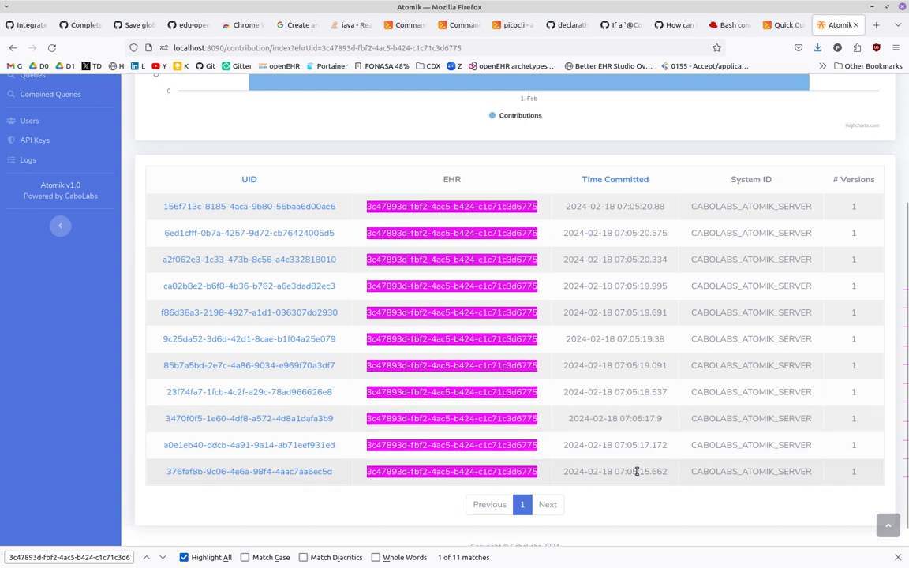
pyautogui.moveTo(667, 471); pyautogui.dragTo(566, 471)
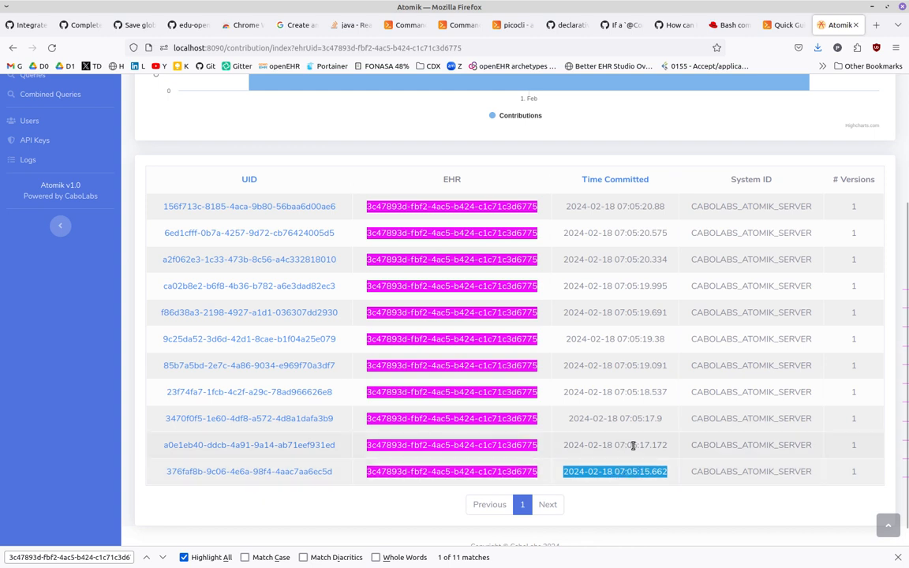
pyautogui.moveTo(640, 447); pyautogui.dragTo(657, 447)
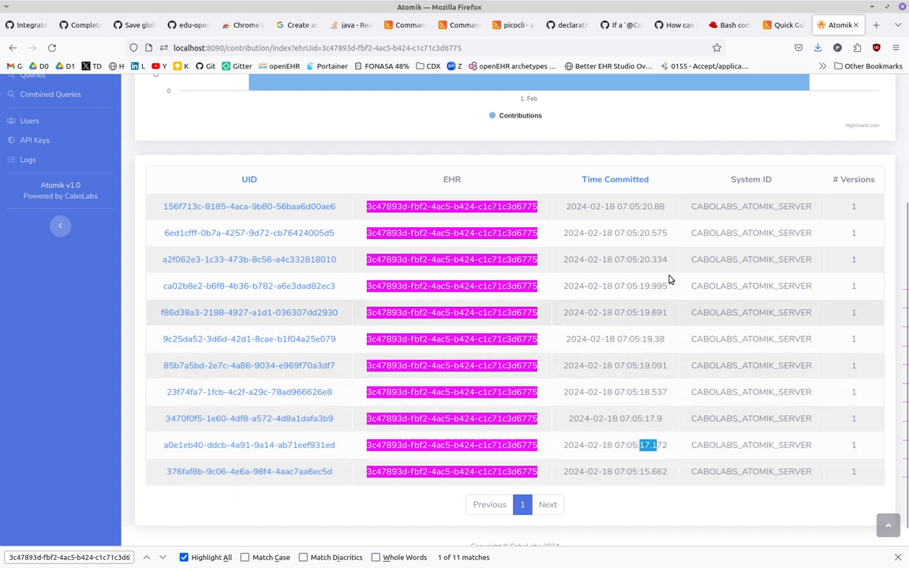
pyautogui.moveTo(640, 206); pyautogui.dragTo(655, 206)
pyautogui.click(645, 445)
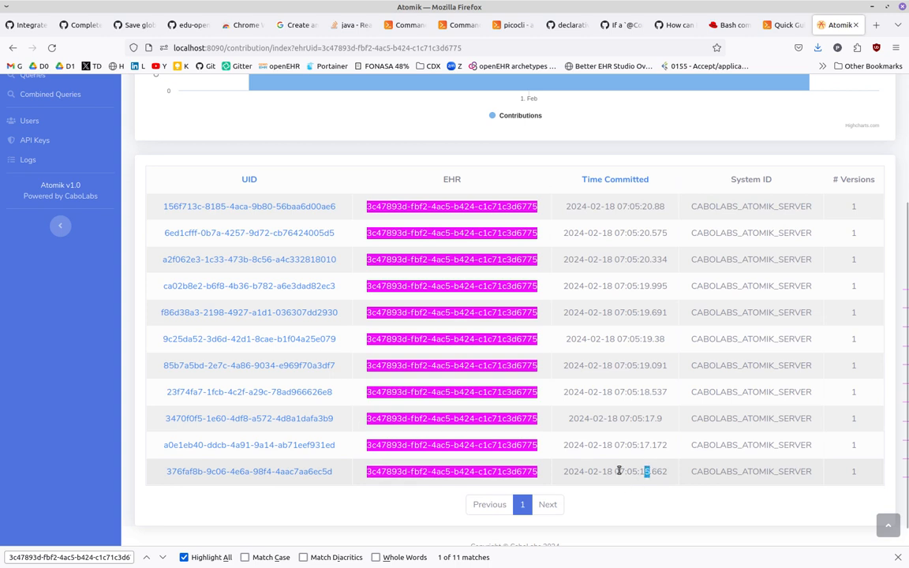
pyautogui.click(635, 473)
# Switch to the chain editor and review the chain's blocks from Relay down to Create Composition.
pyautogui.hotkey('alt', 'Tab')
pyautogui.scroll(1, 765, 404)
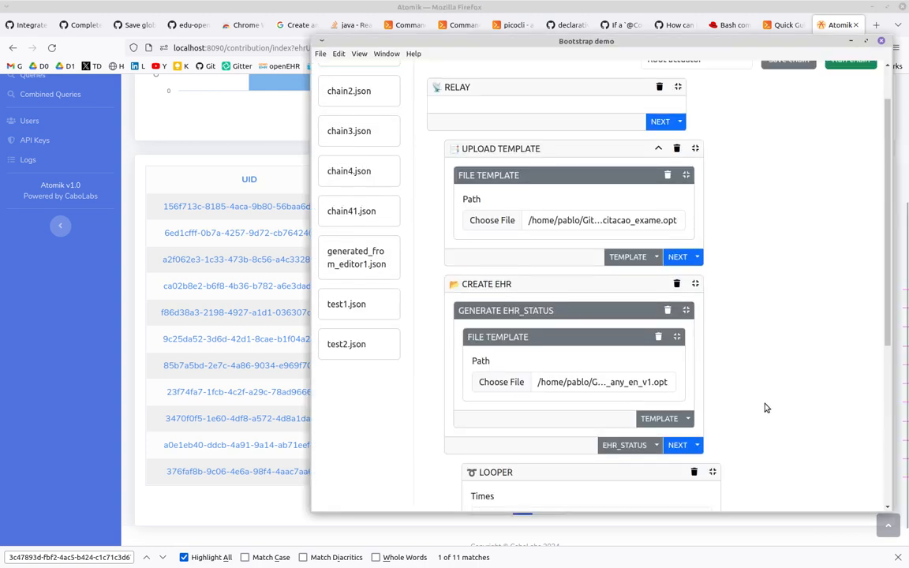
pyautogui.scroll(1, 765, 408)
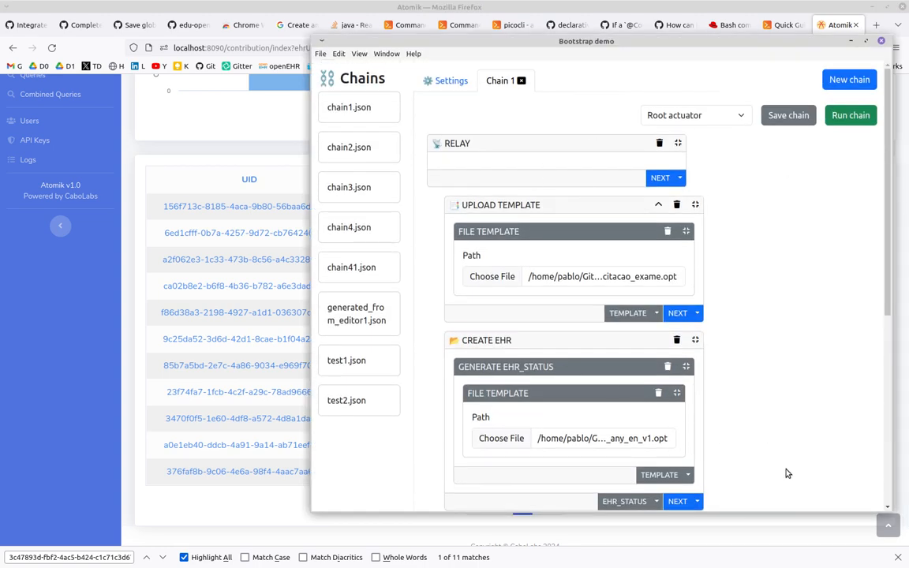
pyautogui.scroll(-3, 786, 473)
pyautogui.scroll(-1, 779, 454)
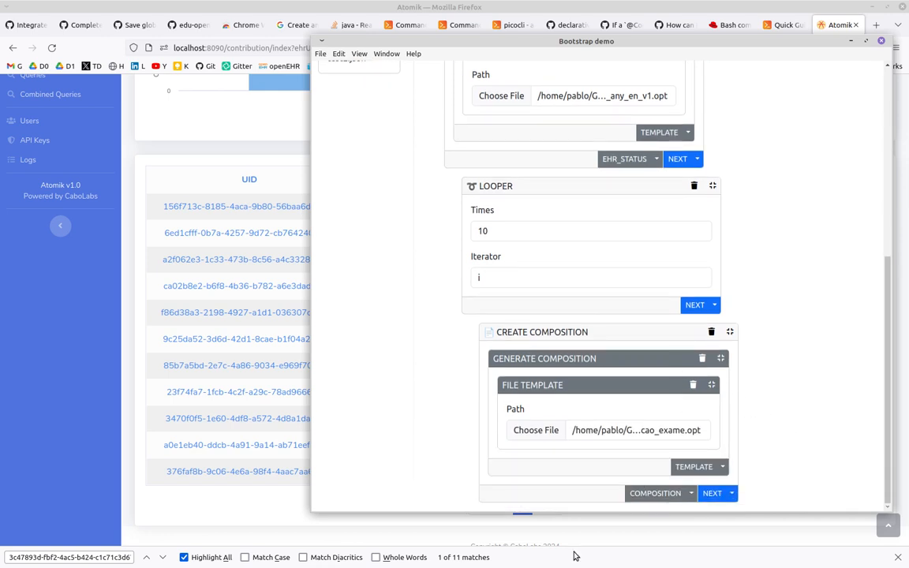
# Switch to Atomik, open the earliest contribution's details and check the type of its committed version.
pyautogui.click(183, 523)
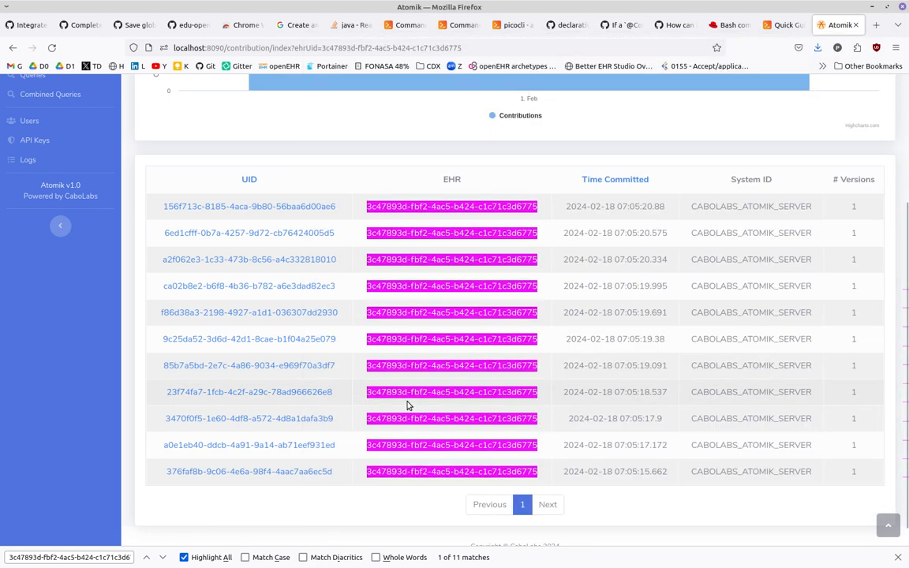
pyautogui.click(311, 474)
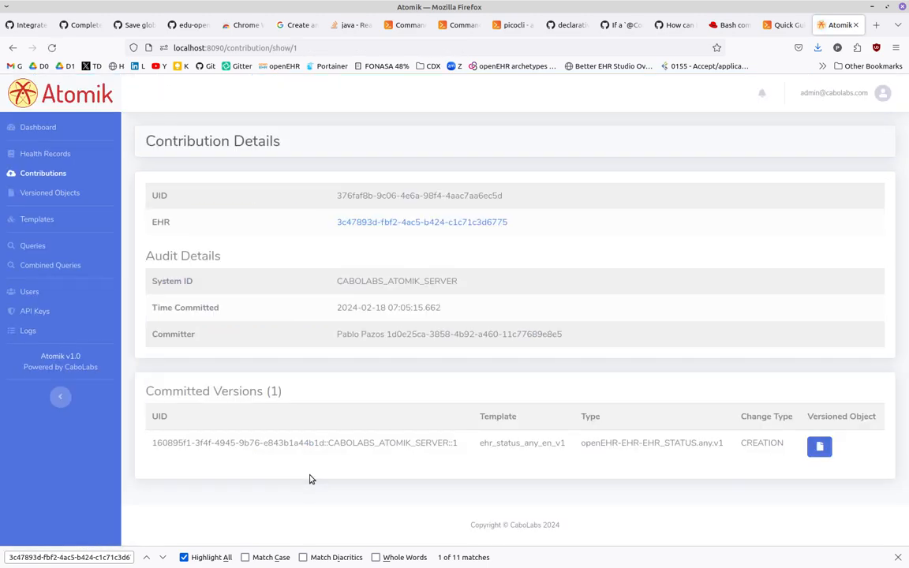
pyautogui.doubleClick(664, 443)
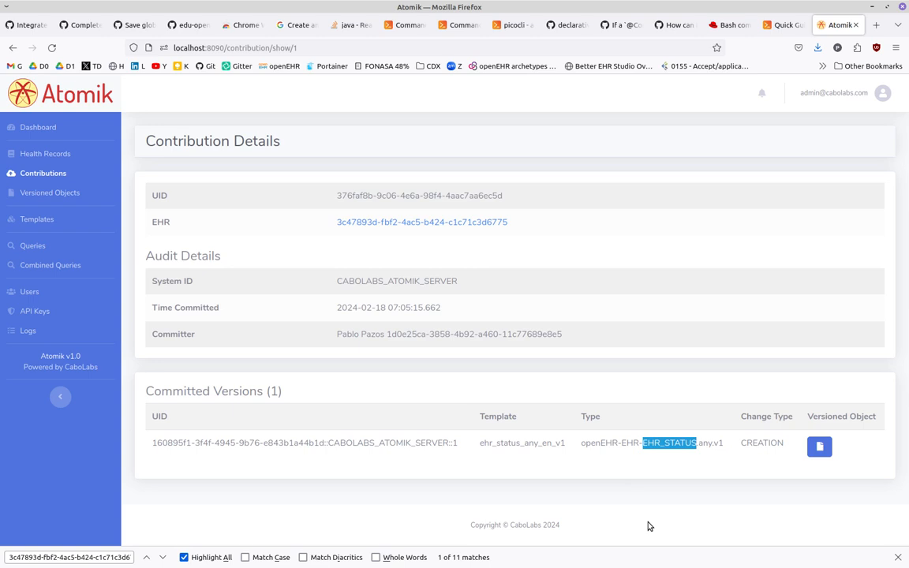
# Return to the contributions list, open the most recent contribution and check its committed version's type and template.
pyautogui.hotkey('alt', 'Left')
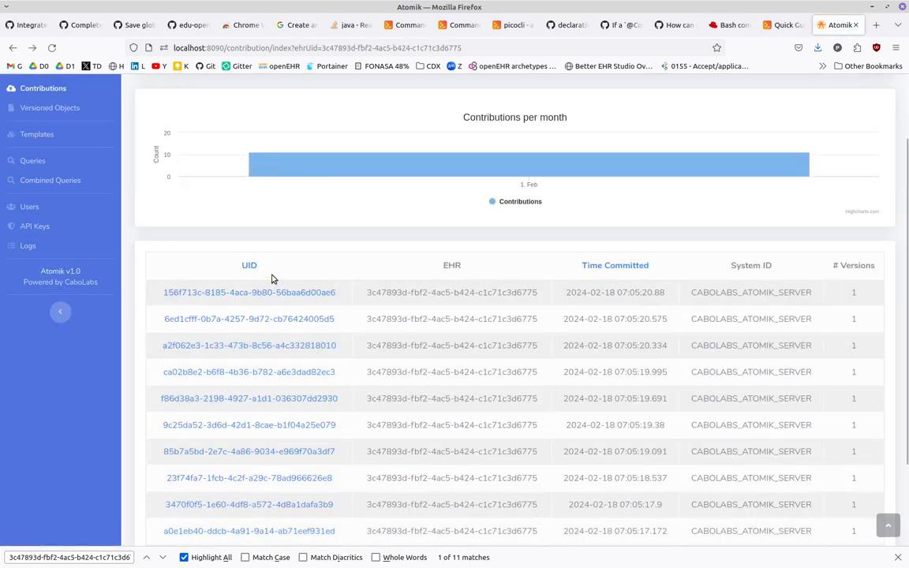
pyautogui.click(289, 293)
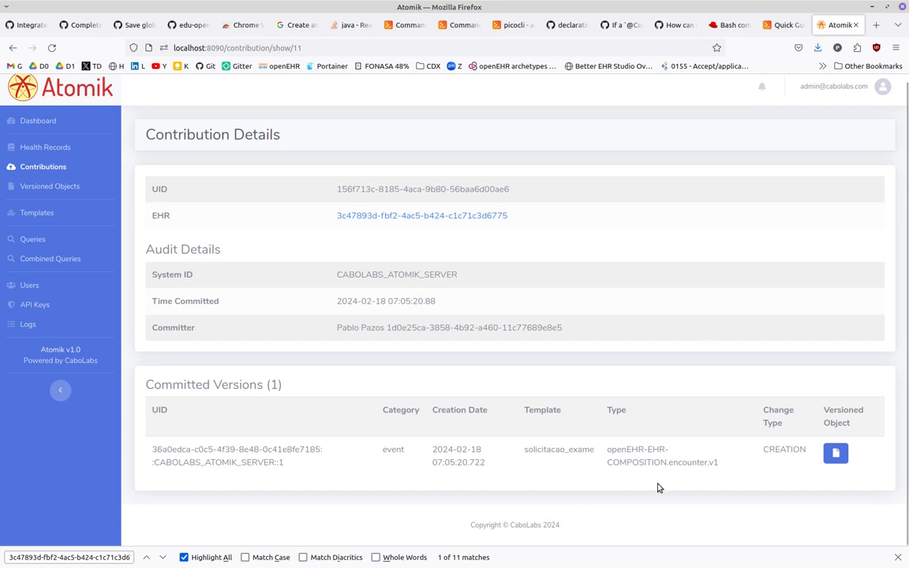
pyautogui.doubleClick(641, 463)
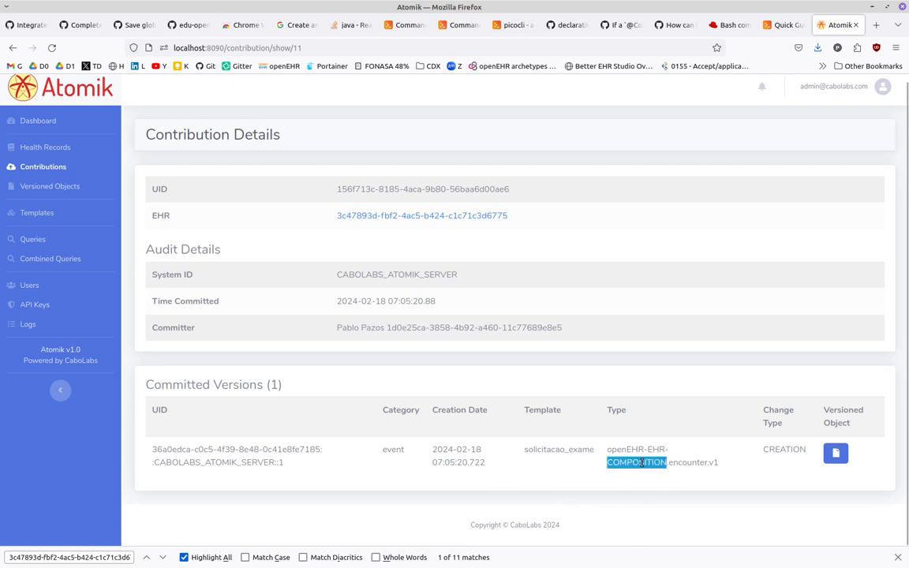
pyautogui.doubleClick(561, 449)
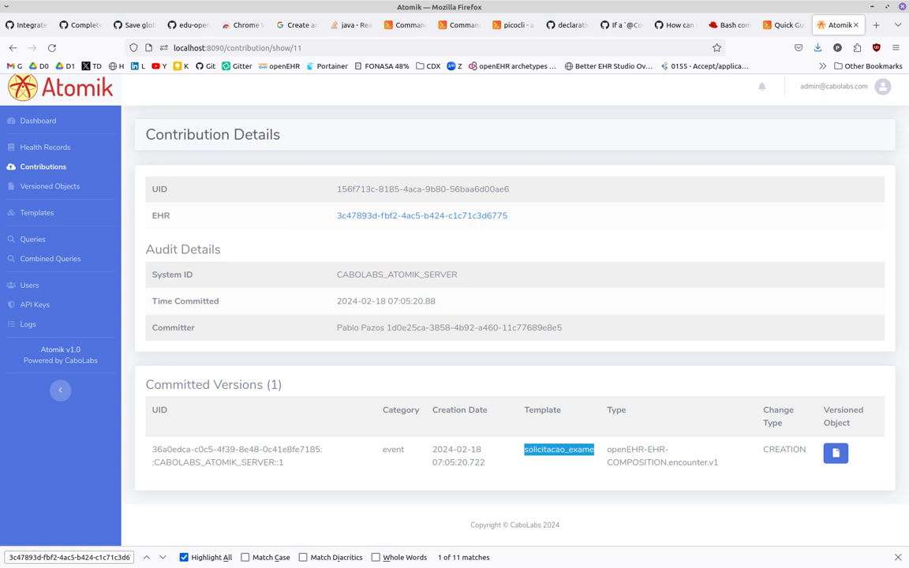
# Compare the committed version's template in Atomik with the template file in the chain's Create Composition block.
pyautogui.hotkey('alt', 'Tab')
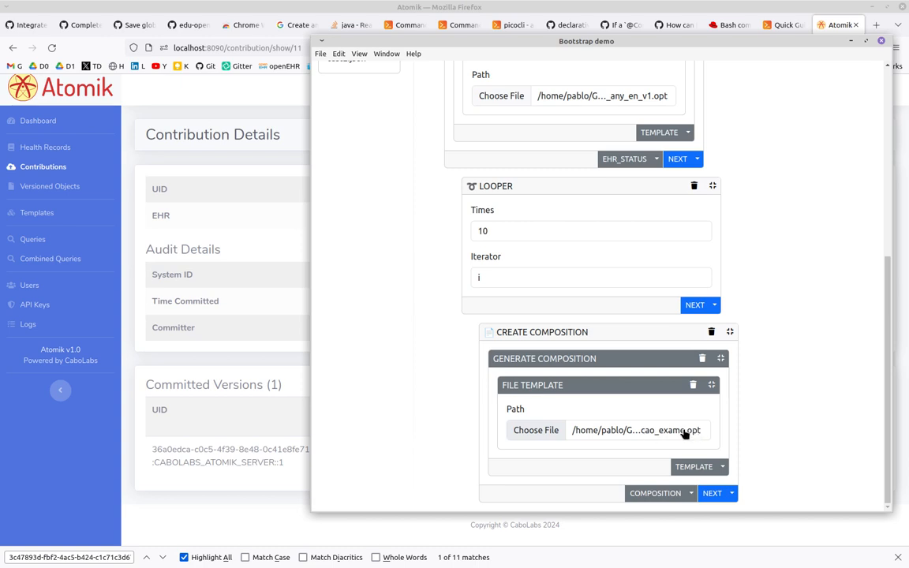
pyautogui.click(228, 432)
pyautogui.doubleClick(546, 450)
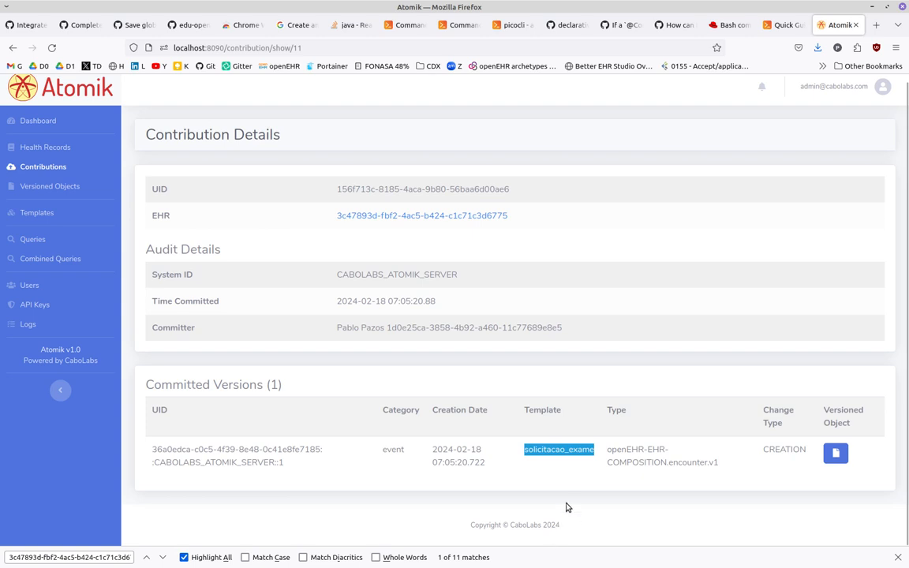
pyautogui.hotkey('alt', 'Tab')
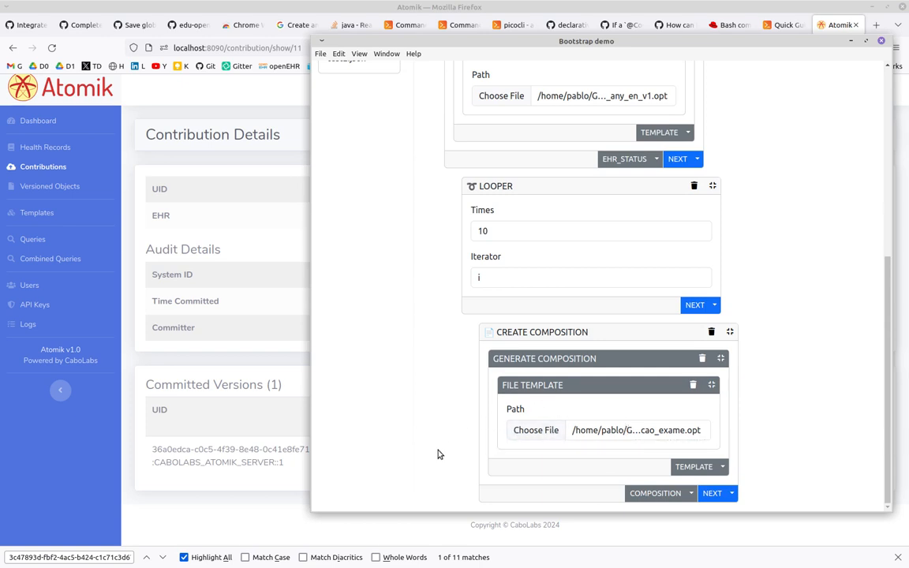
pyautogui.scroll(5, 434, 452)
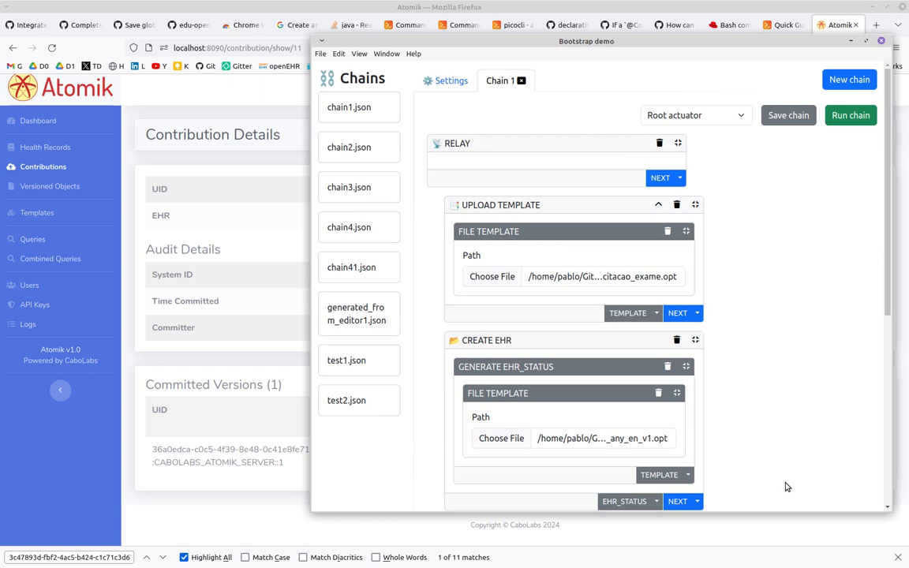
pyautogui.scroll(-3, 786, 487)
pyautogui.scroll(-2, 786, 487)
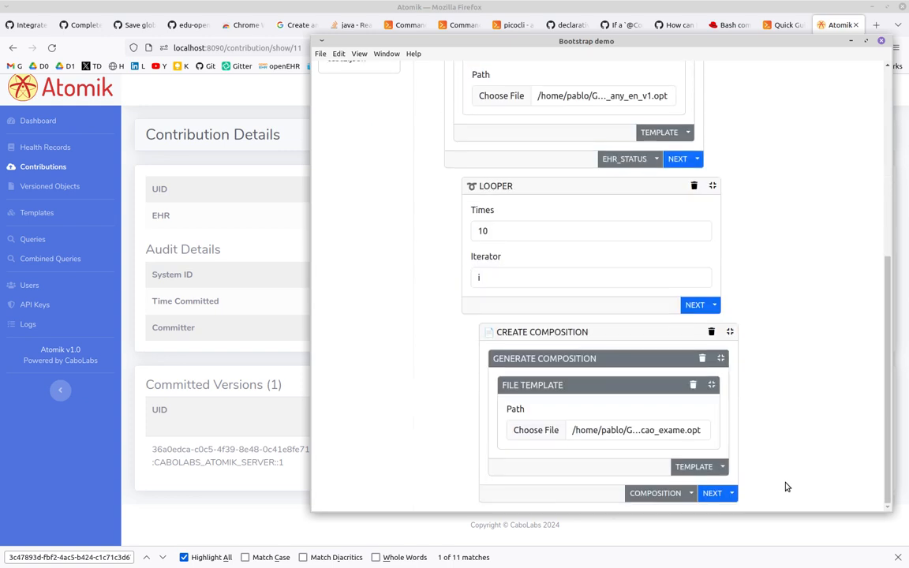
pyautogui.scroll(5, 786, 487)
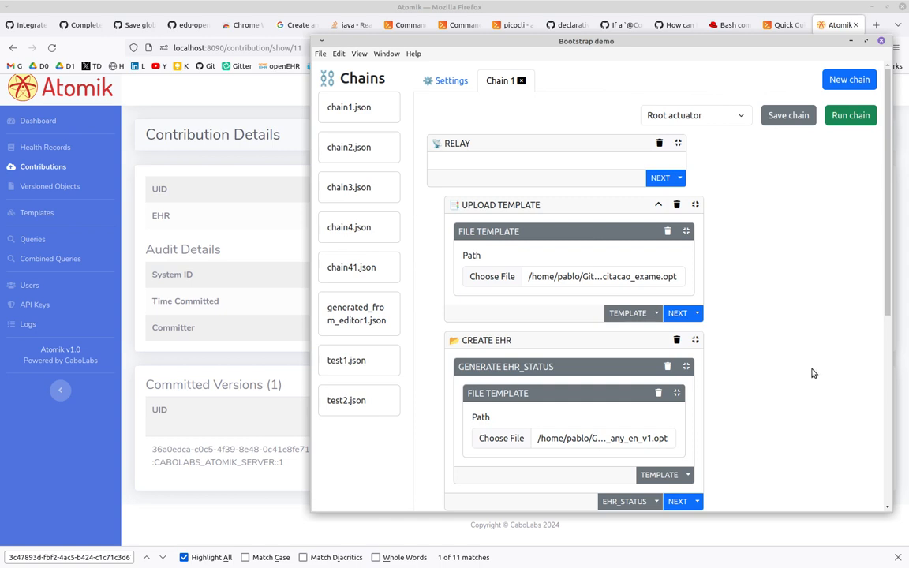
# Maximize the chain editor window and open chain41.json and chain3.json alongside the current chain.
pyautogui.doubleClick(600, 44)
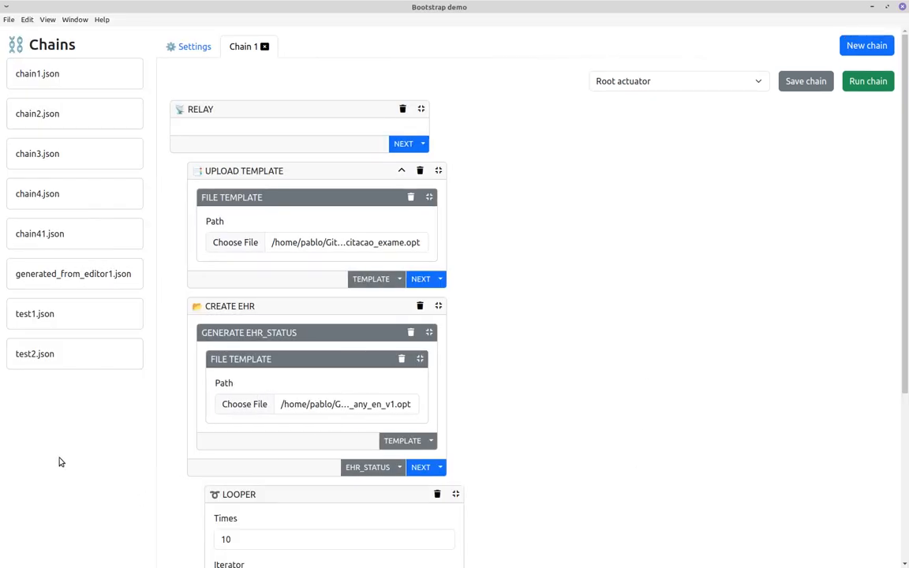
pyautogui.click(56, 234)
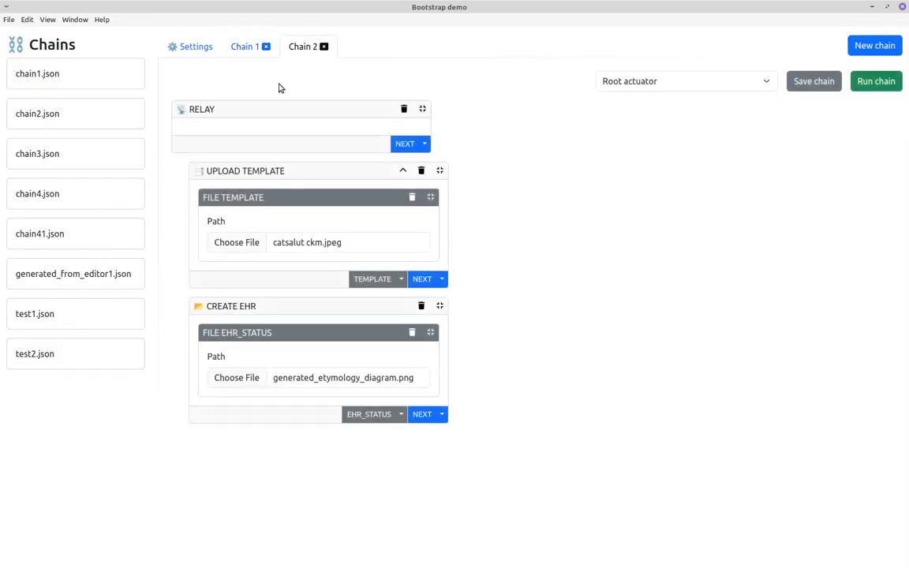
pyautogui.click(83, 161)
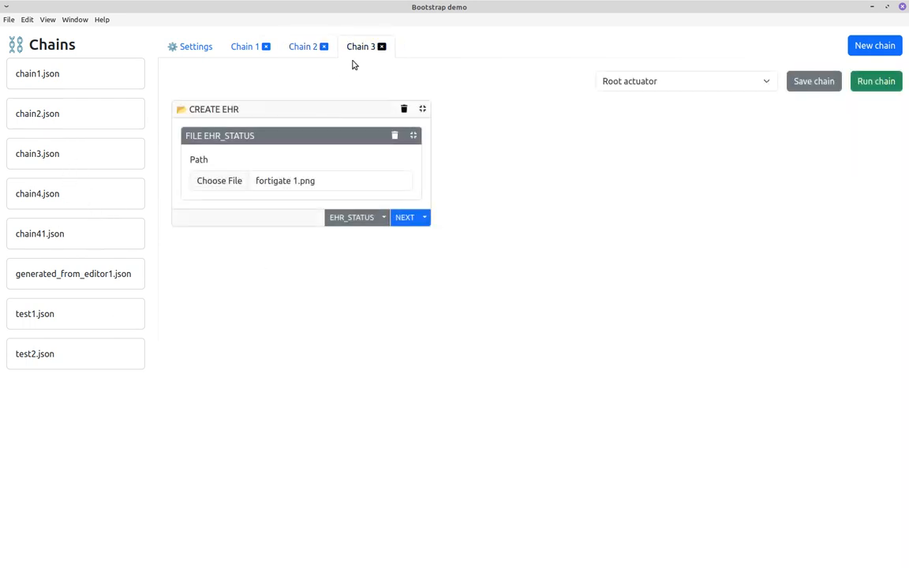
# Look through the three open chains in turn and finish on Chain 2.
pyautogui.click(245, 48)
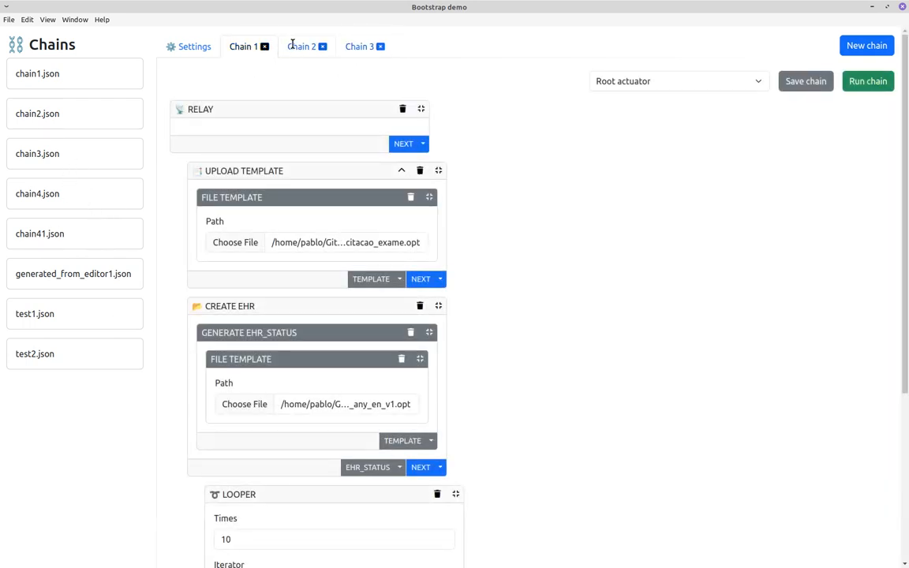
pyautogui.click(304, 47)
pyautogui.click(351, 52)
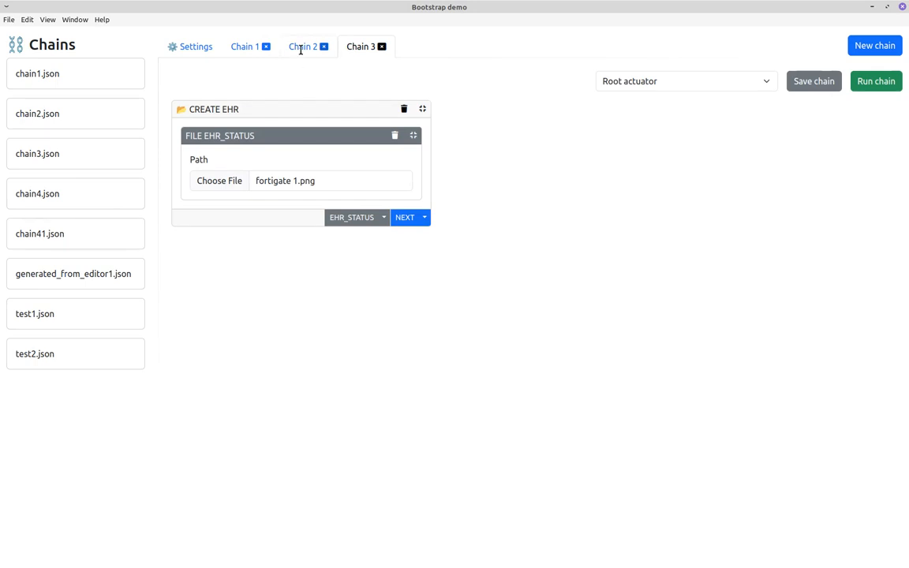
pyautogui.click(300, 47)
pyautogui.click(240, 46)
pyautogui.click(300, 46)
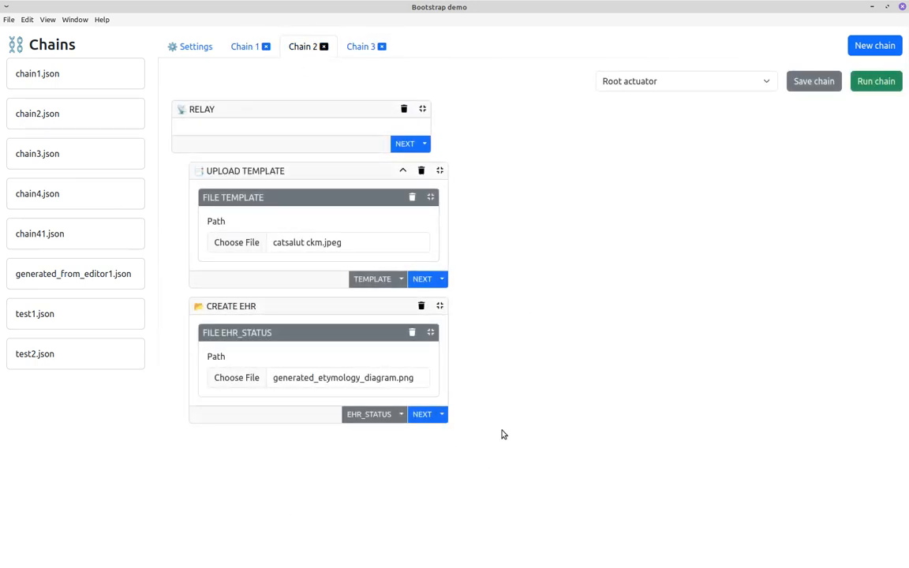
# Add a Relay block after Chain 2's Create EHR block and attach two Upload Template blocks to that new Relay.
pyautogui.click(443, 418)
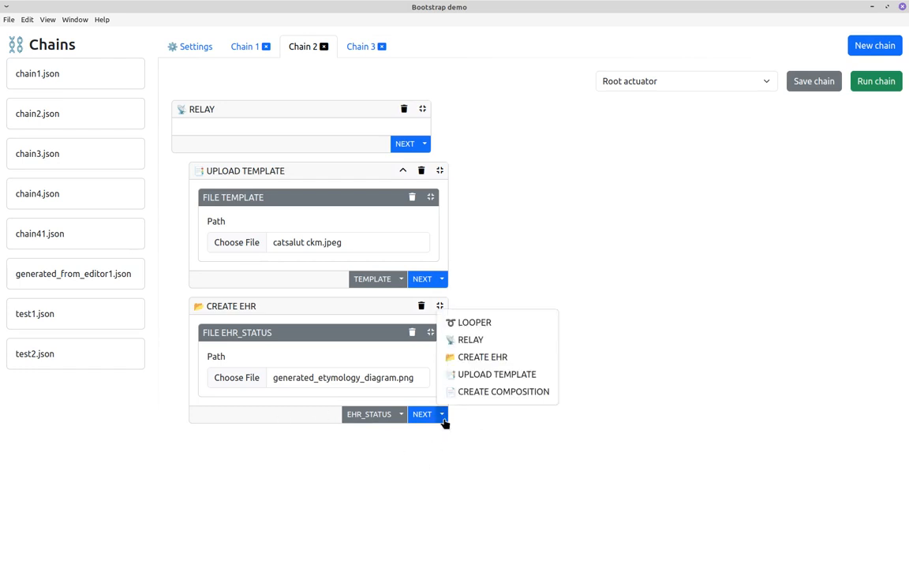
pyautogui.click(487, 340)
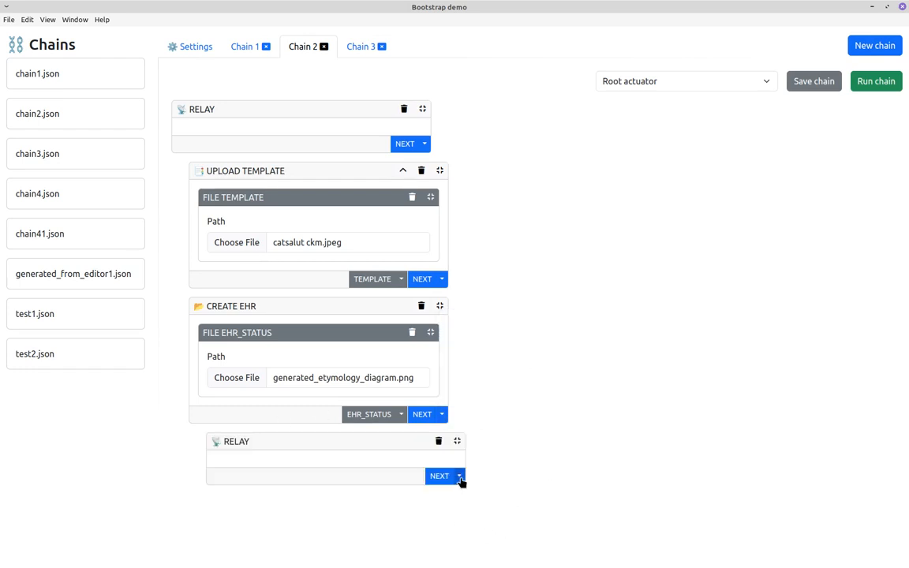
pyautogui.click(459, 476)
pyautogui.click(499, 434)
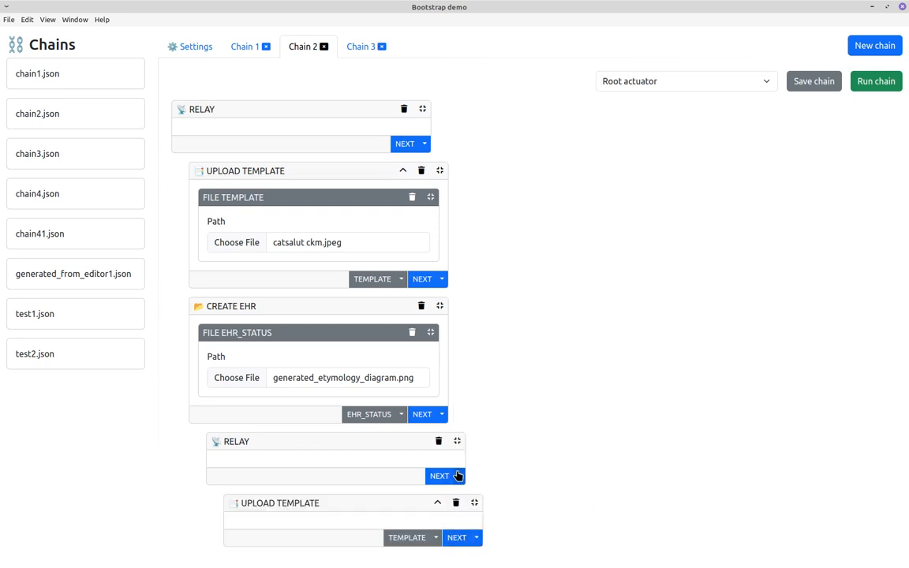
pyautogui.click(457, 476)
pyautogui.click(499, 434)
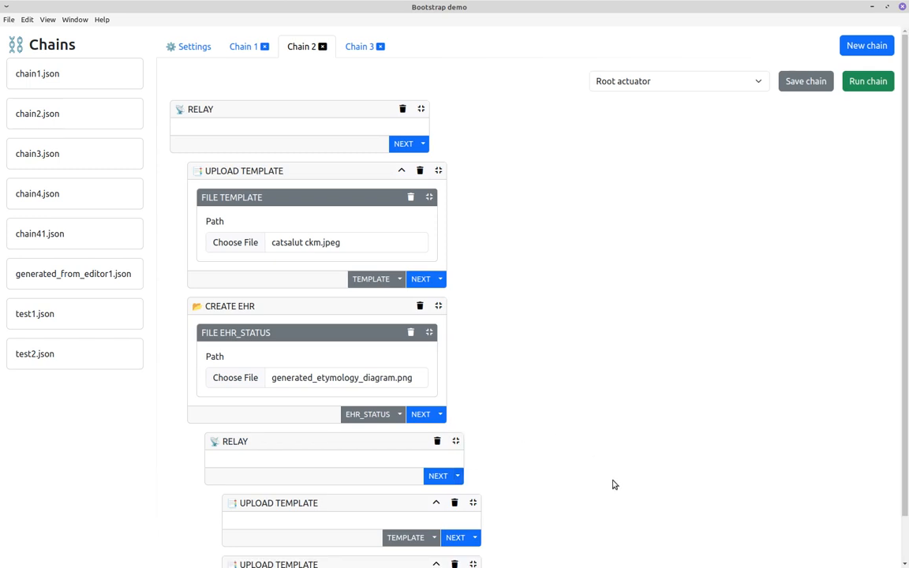
# Examine Chain 2's nested structure from the root Relay down to the two Upload Template blocks under the second Relay.
pyautogui.scroll(-1, 607, 490)
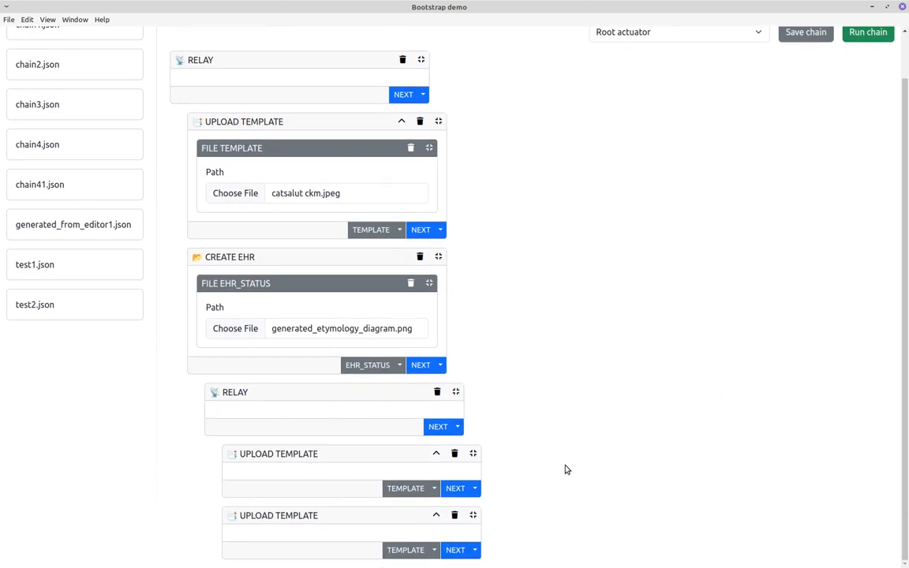
pyautogui.scroll(1, 481, 451)
pyautogui.scroll(-1, 480, 450)
pyautogui.moveTo(239, 455); pyautogui.dragTo(323, 459)
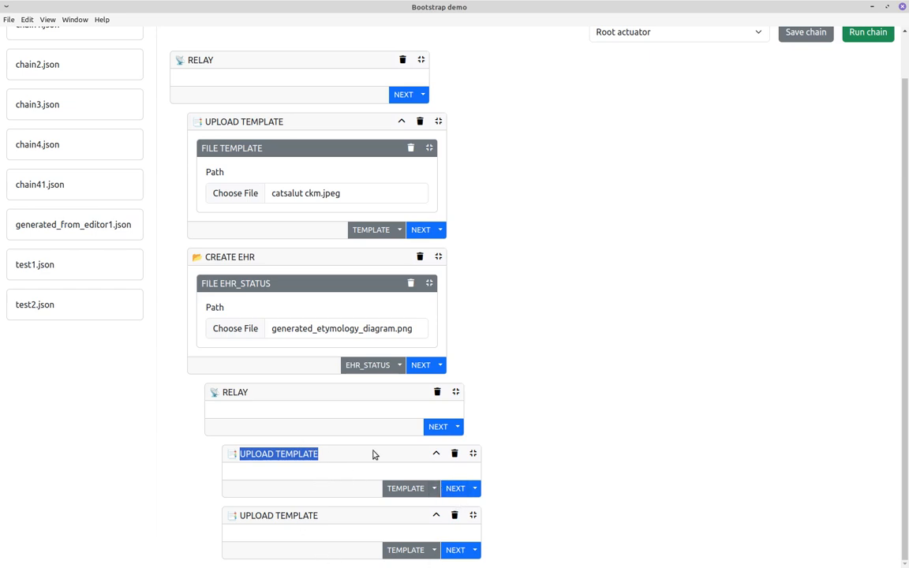
pyautogui.scroll(2, 560, 450)
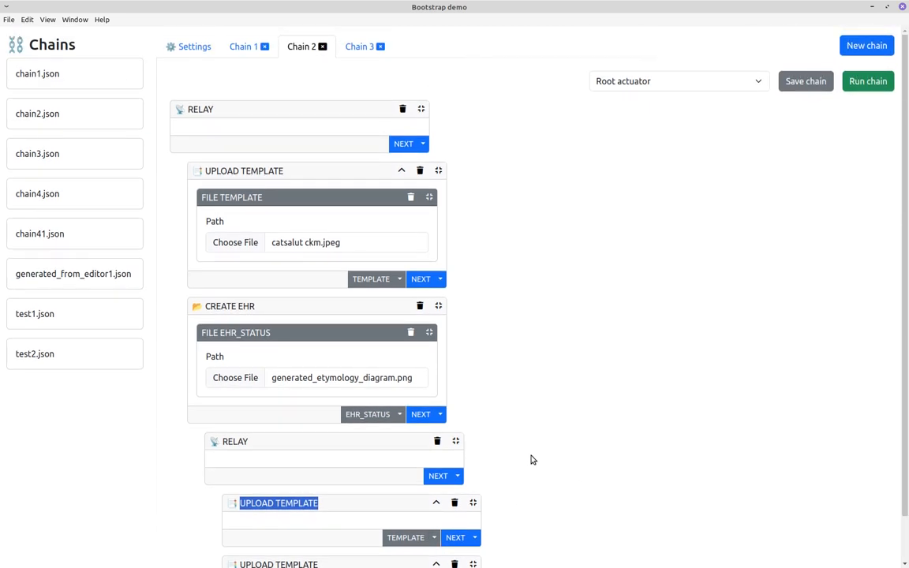
pyautogui.scroll(-1, 527, 462)
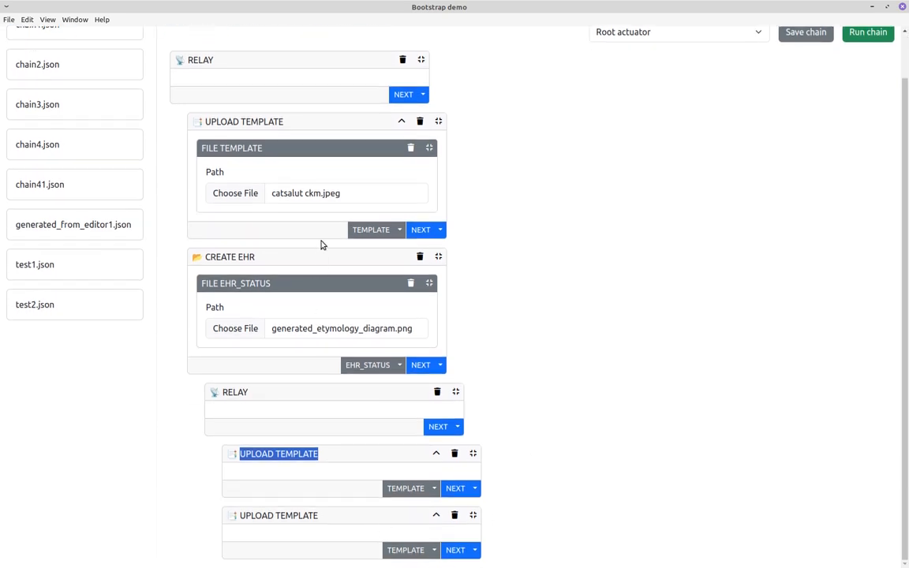
pyautogui.scroll(1, 682, 429)
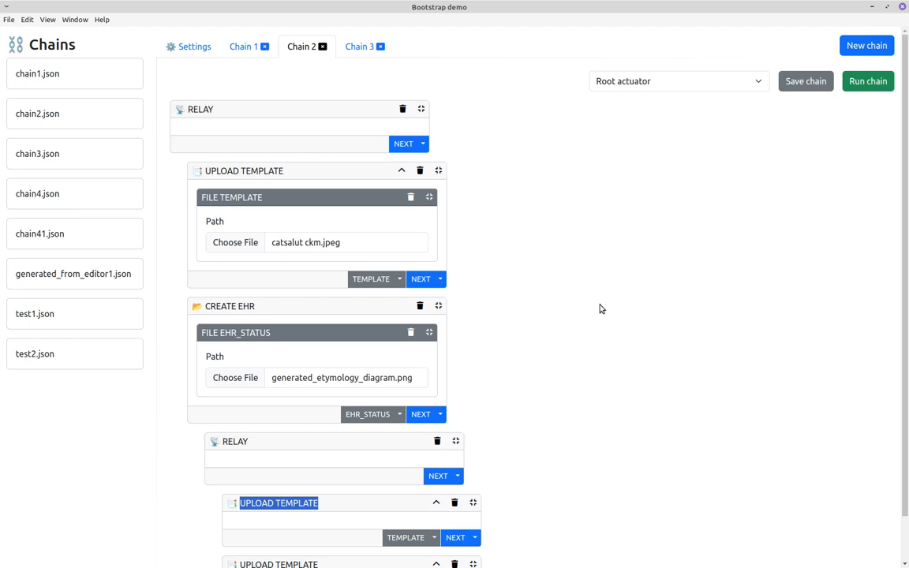
pyautogui.scroll(-1, 600, 308)
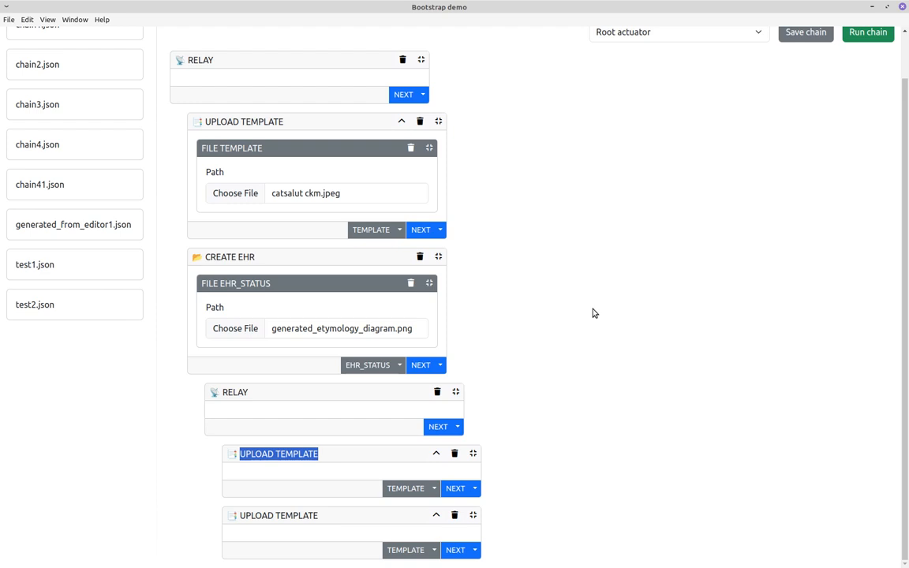
pyautogui.scroll(1, 594, 314)
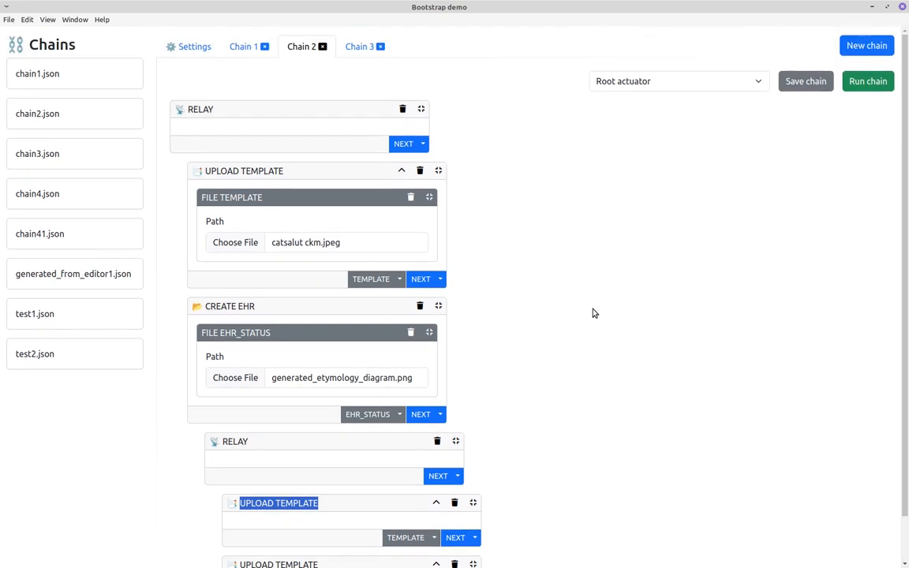